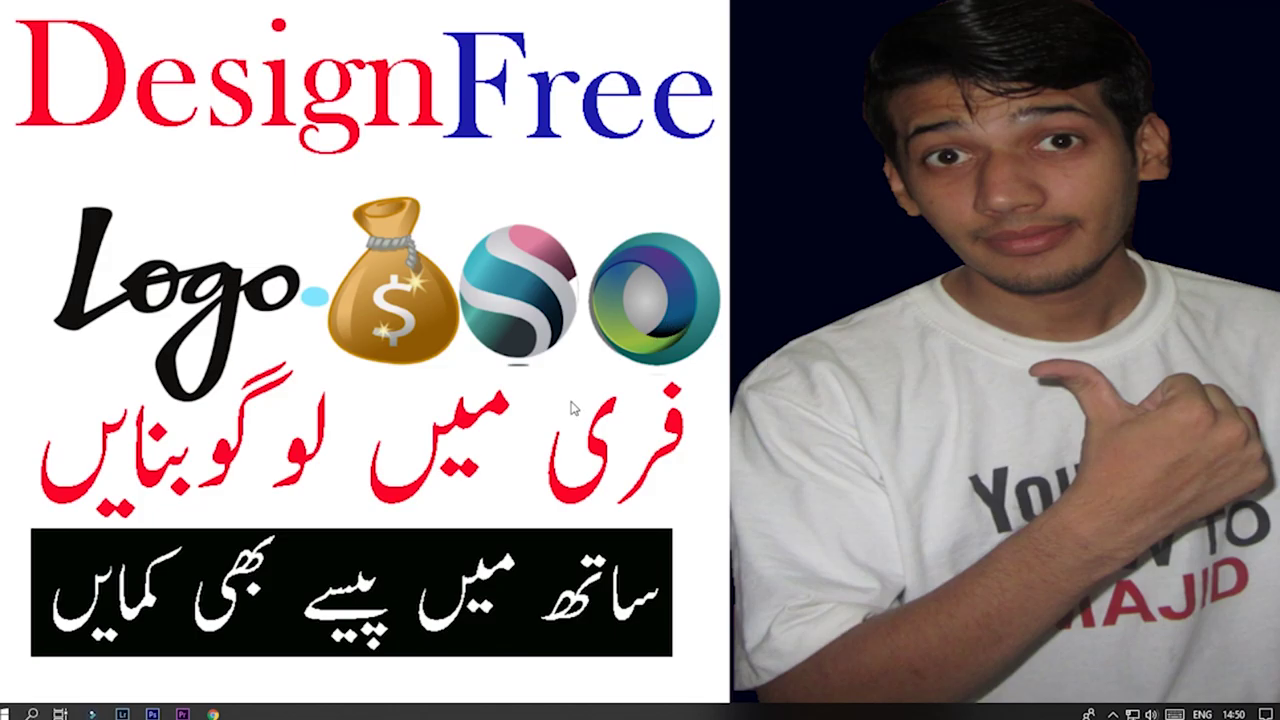
Step: Fill in HOWTOMAJID as the company name from autofill and generate logos
click(213, 714)
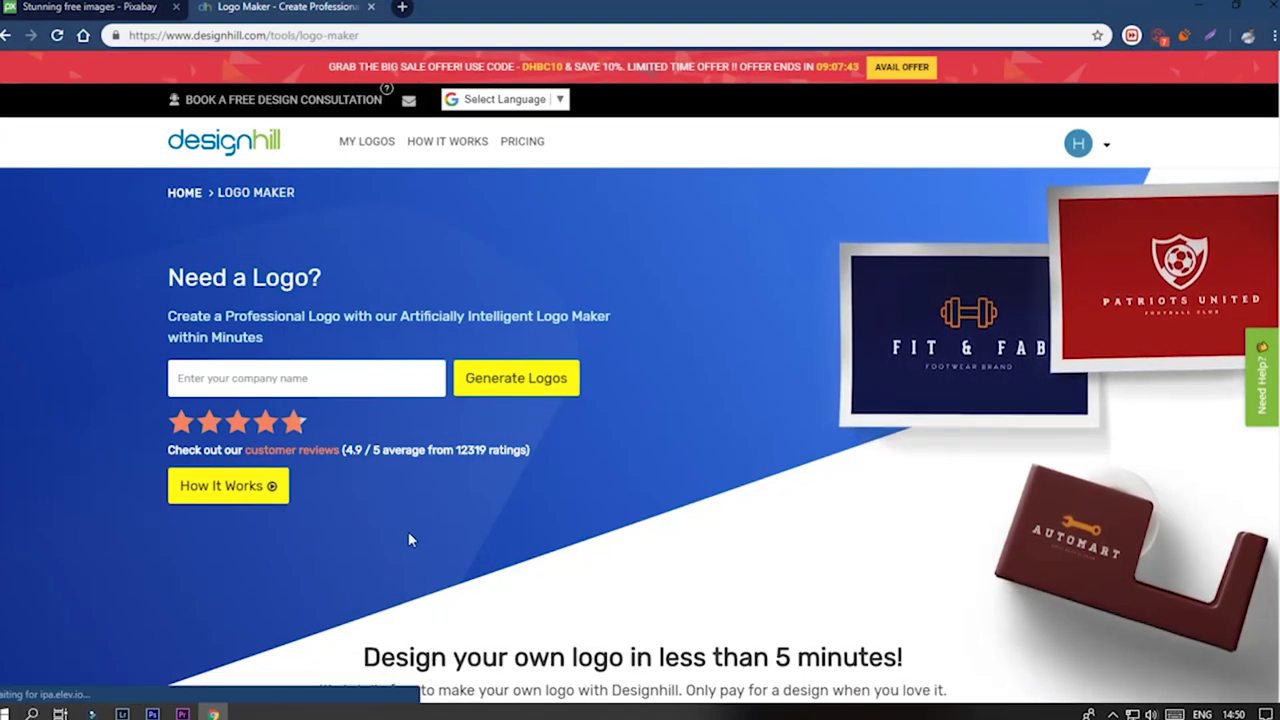
double_click(473, 443)
click(473, 443)
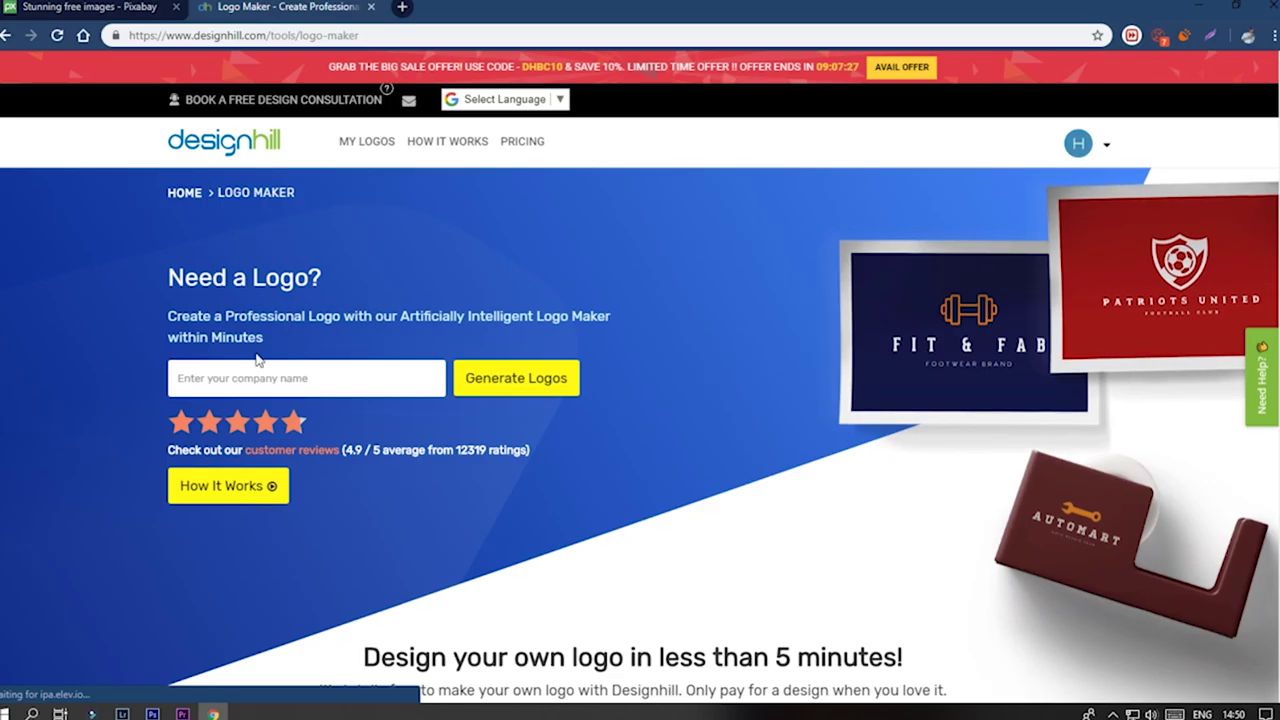
click(271, 380)
click(284, 428)
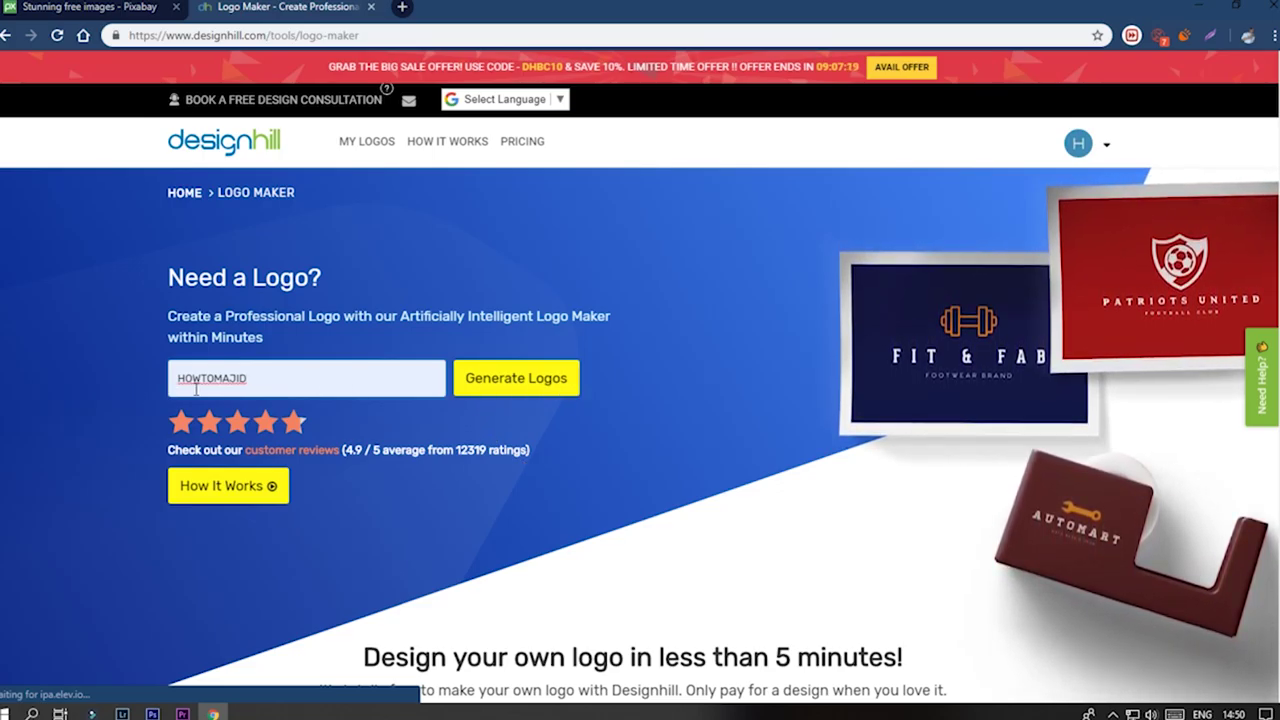
click(547, 386)
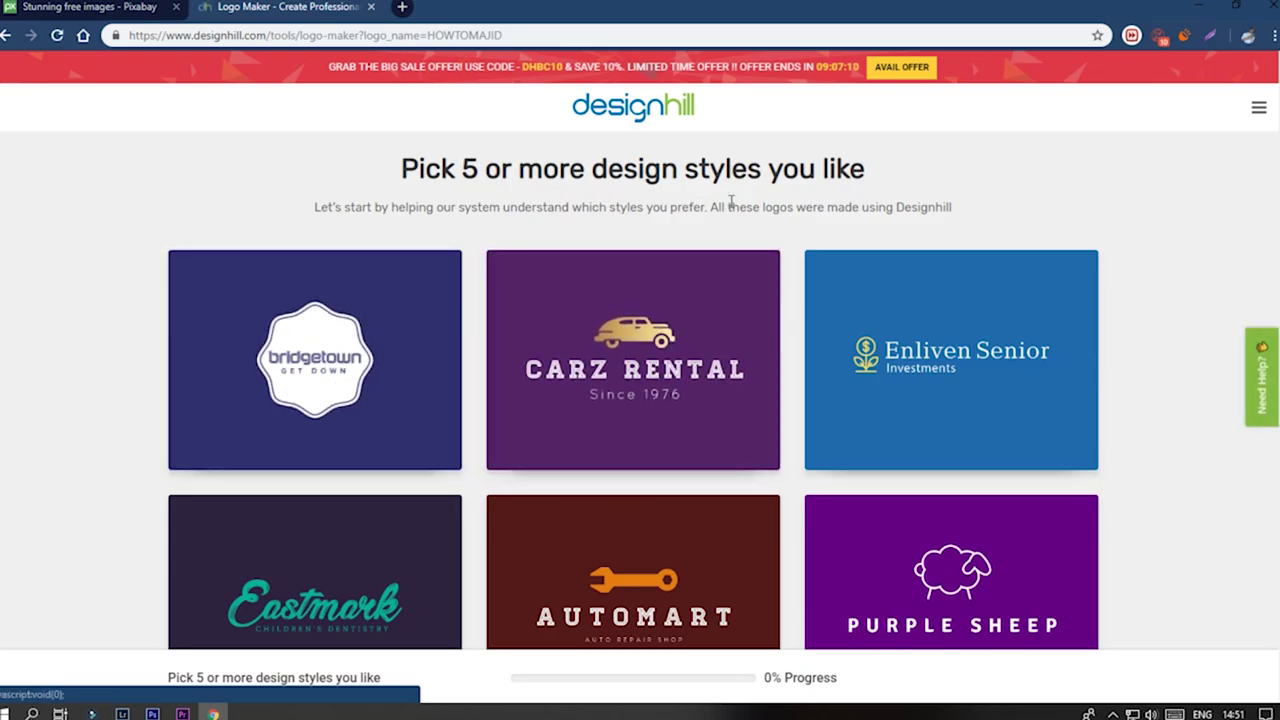
Step: Like five logo styles: Bridgetown, Carz Rental, Enliven Senior, Wildcates and Humanity
click(287, 408)
click(633, 400)
click(900, 371)
scroll(866, 500, down, 5)
scroll(409, 449, down, 3)
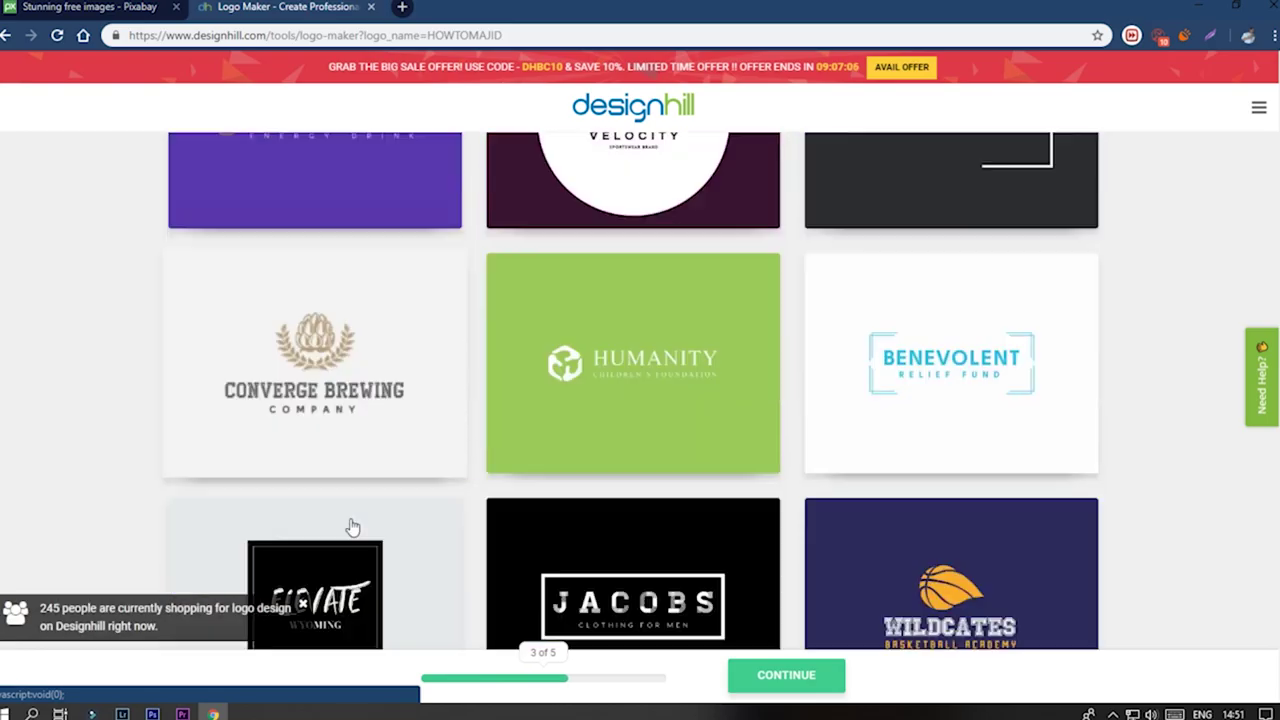
click(866, 523)
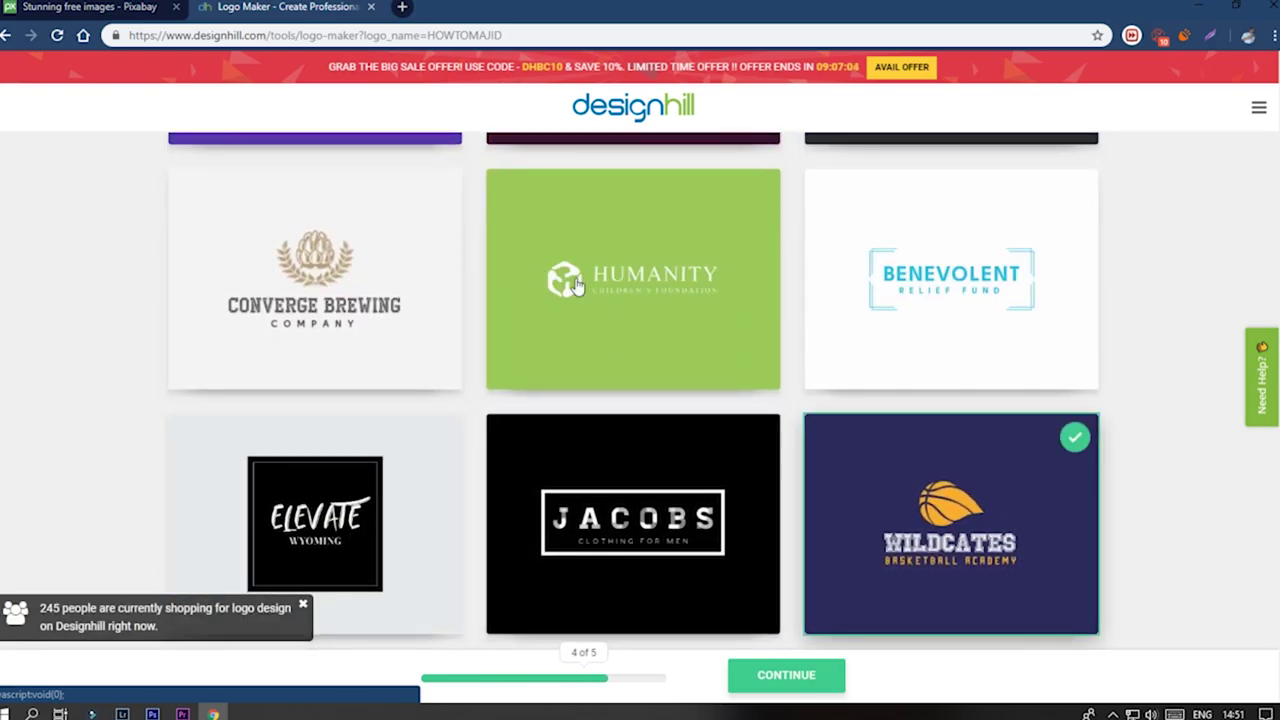
click(633, 290)
scroll(688, 651, down, 2)
Step: Let the system choose the colours and continue to the company name step
click(680, 674)
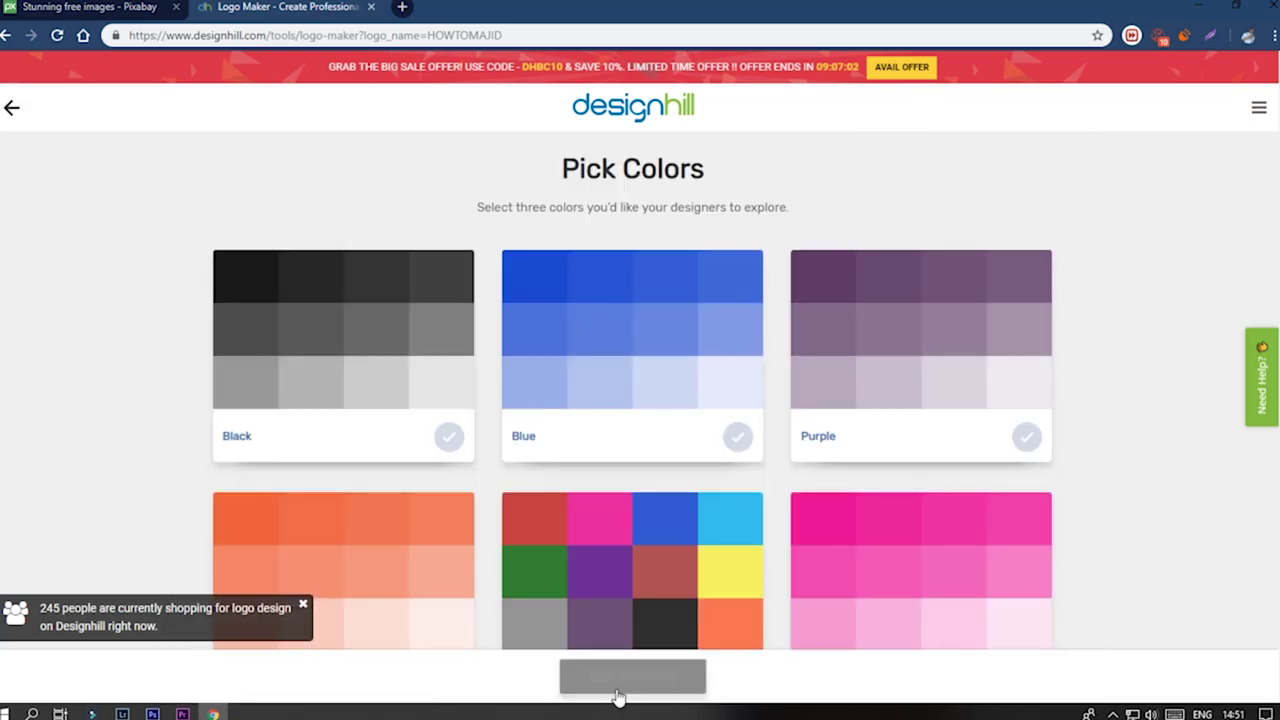
scroll(826, 549, down, 3)
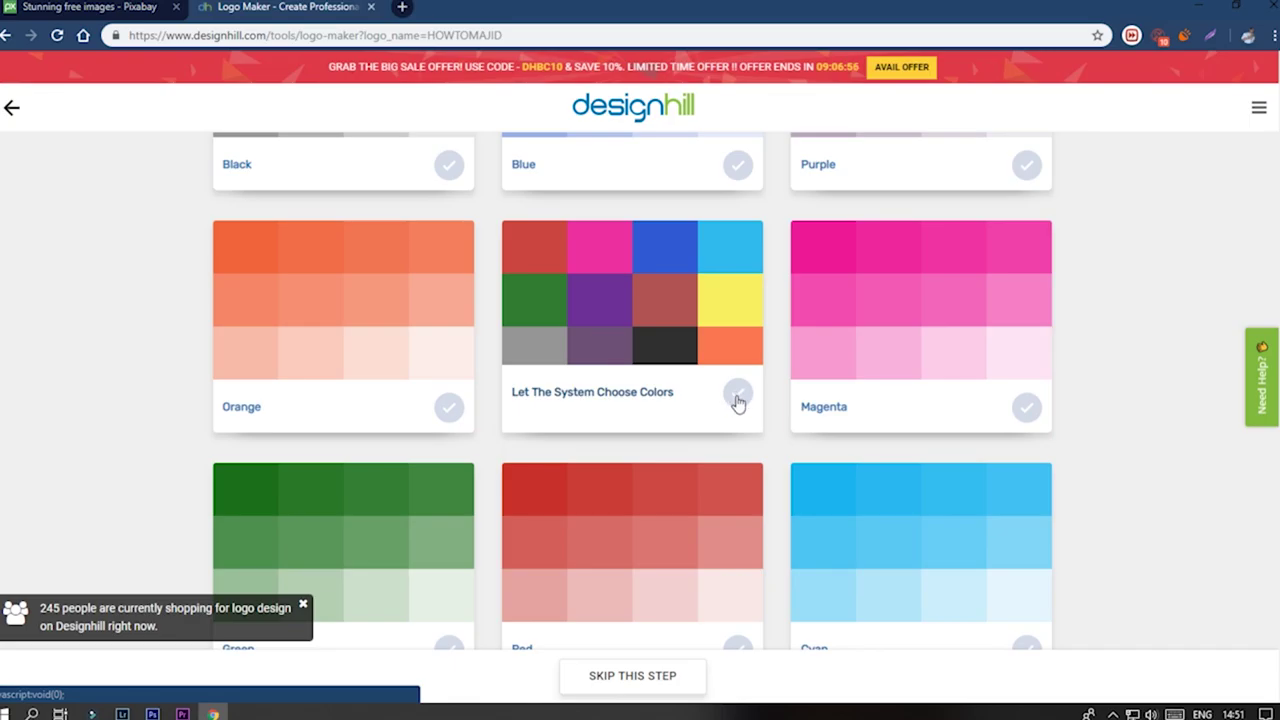
click(737, 398)
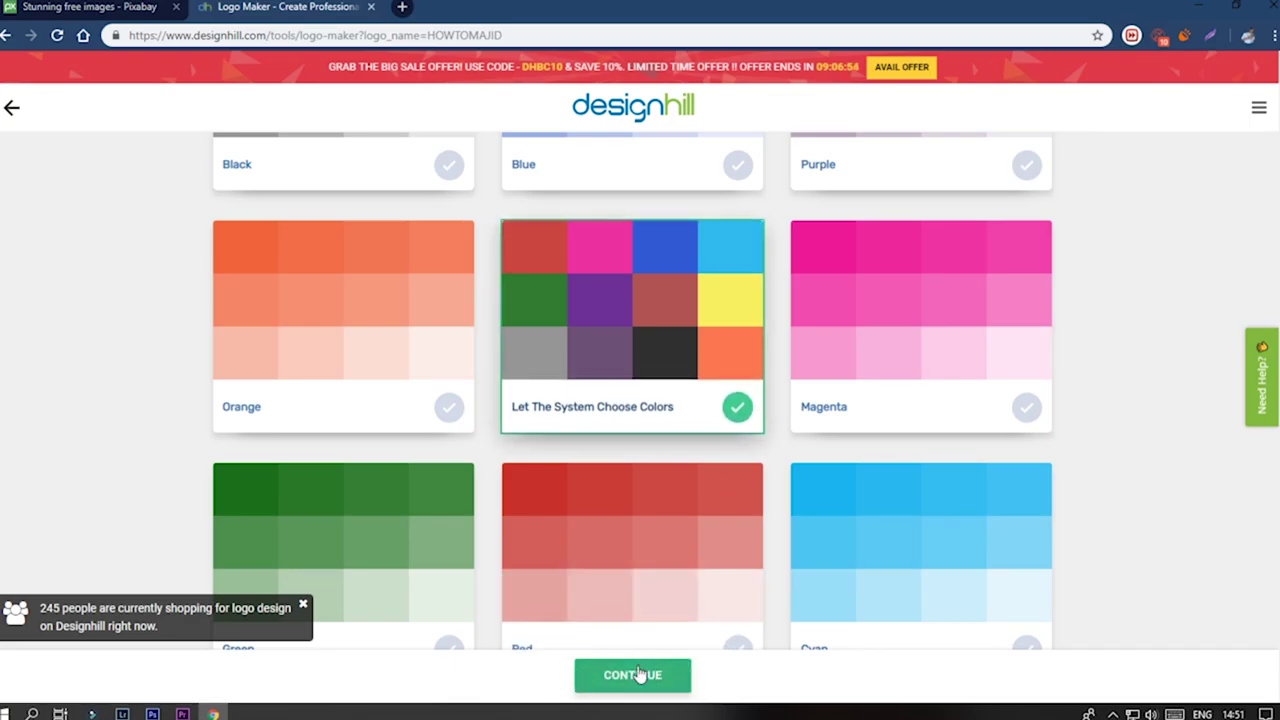
click(648, 676)
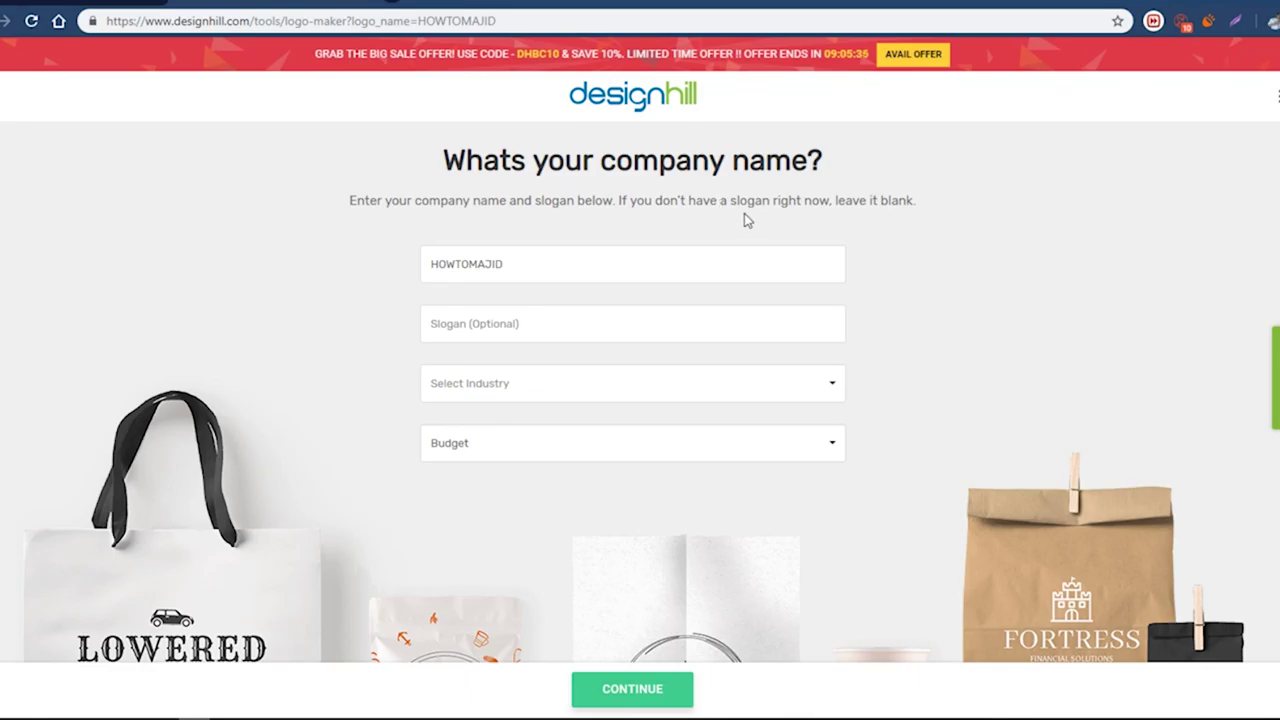
Step: Check the company name field and budget choices, leaving both unchanged
double_click(371, 265)
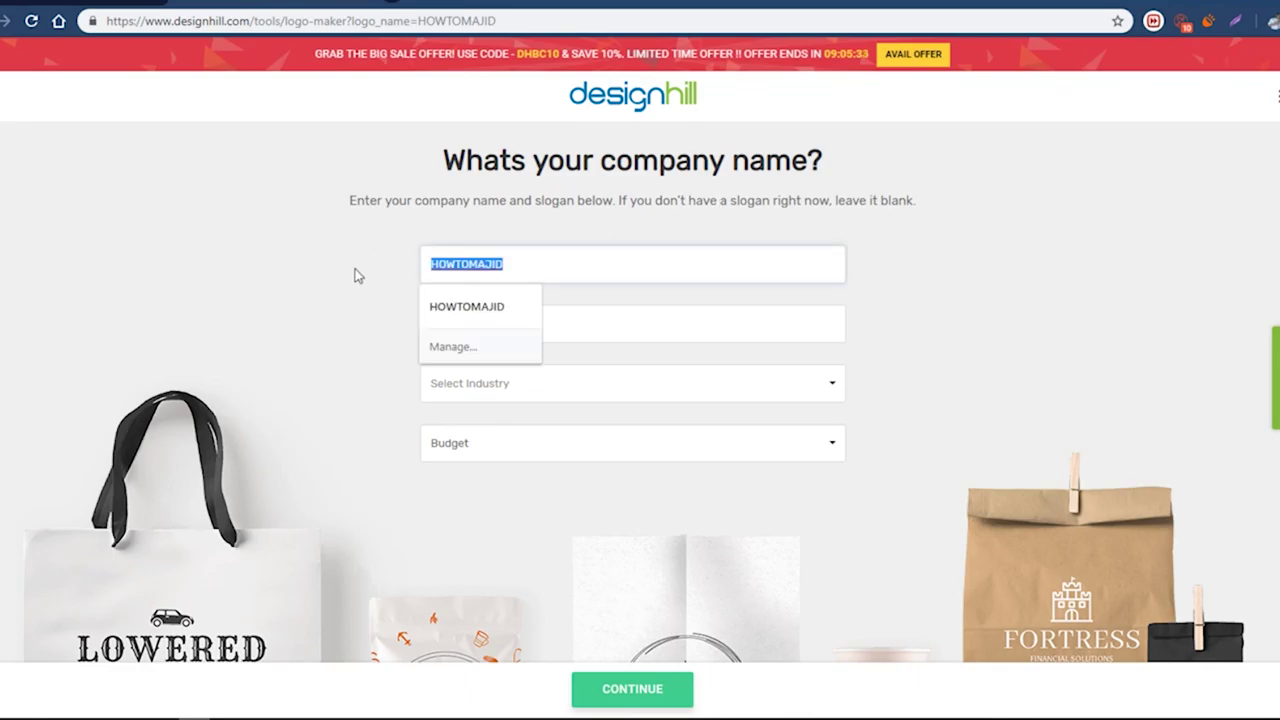
click(490, 310)
scroll(615, 348, down, 1)
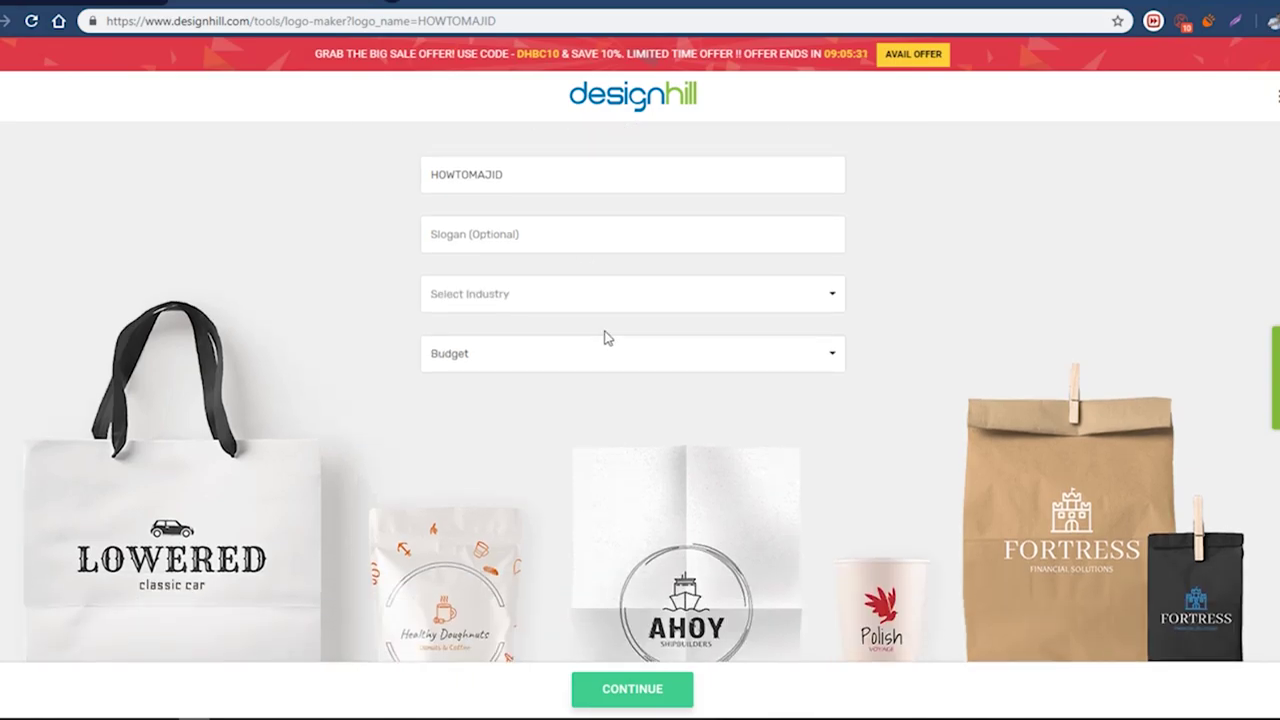
click(525, 357)
click(535, 360)
Step: Choose Computer as the industry and continue to the symbol step
click(515, 295)
scroll(531, 366, down, 2)
scroll(486, 403, down, 1)
scroll(509, 446, down, 5)
scroll(500, 420, up, 3)
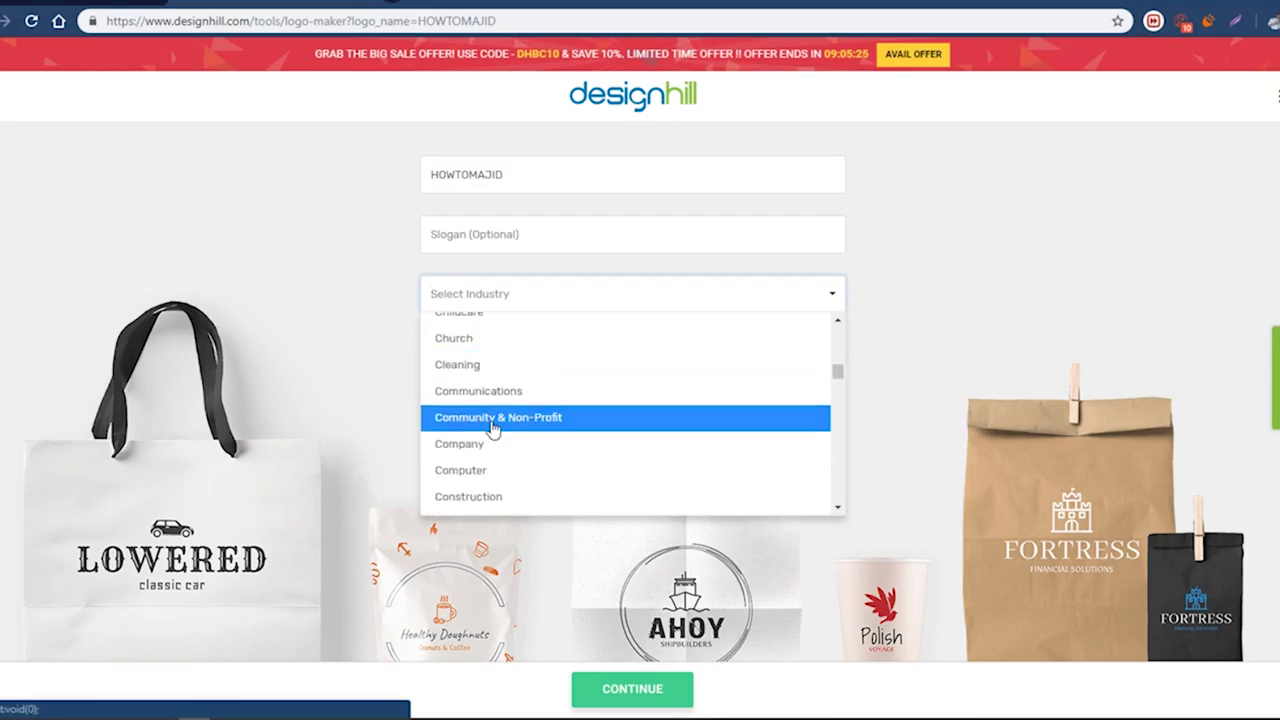
click(507, 481)
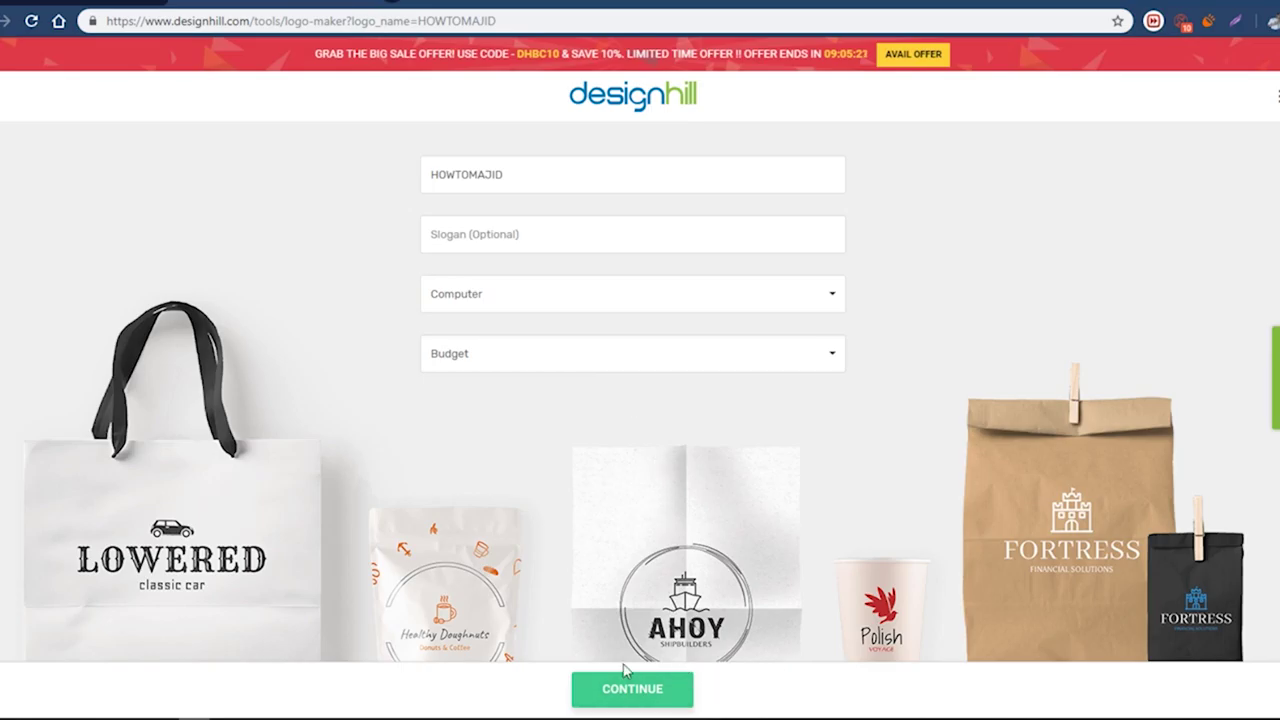
click(614, 697)
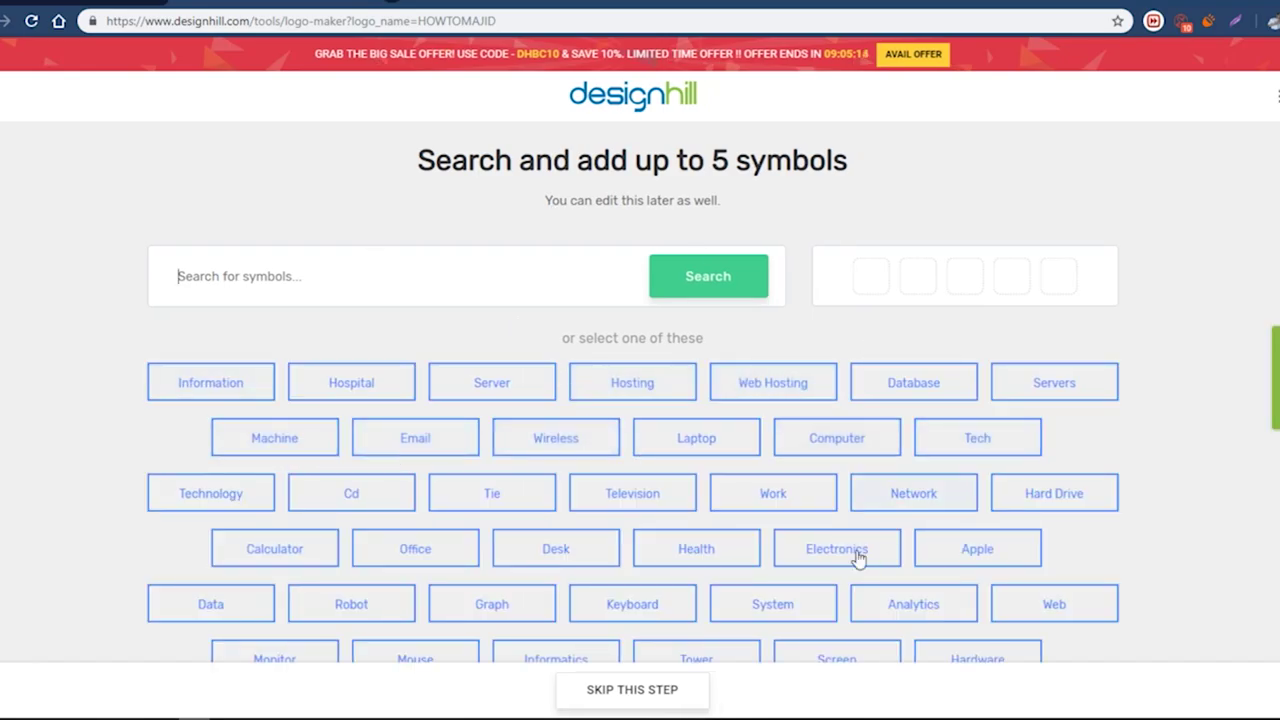
Step: Add the third laptop icon from the Laptop symbol results and generate designs
click(716, 447)
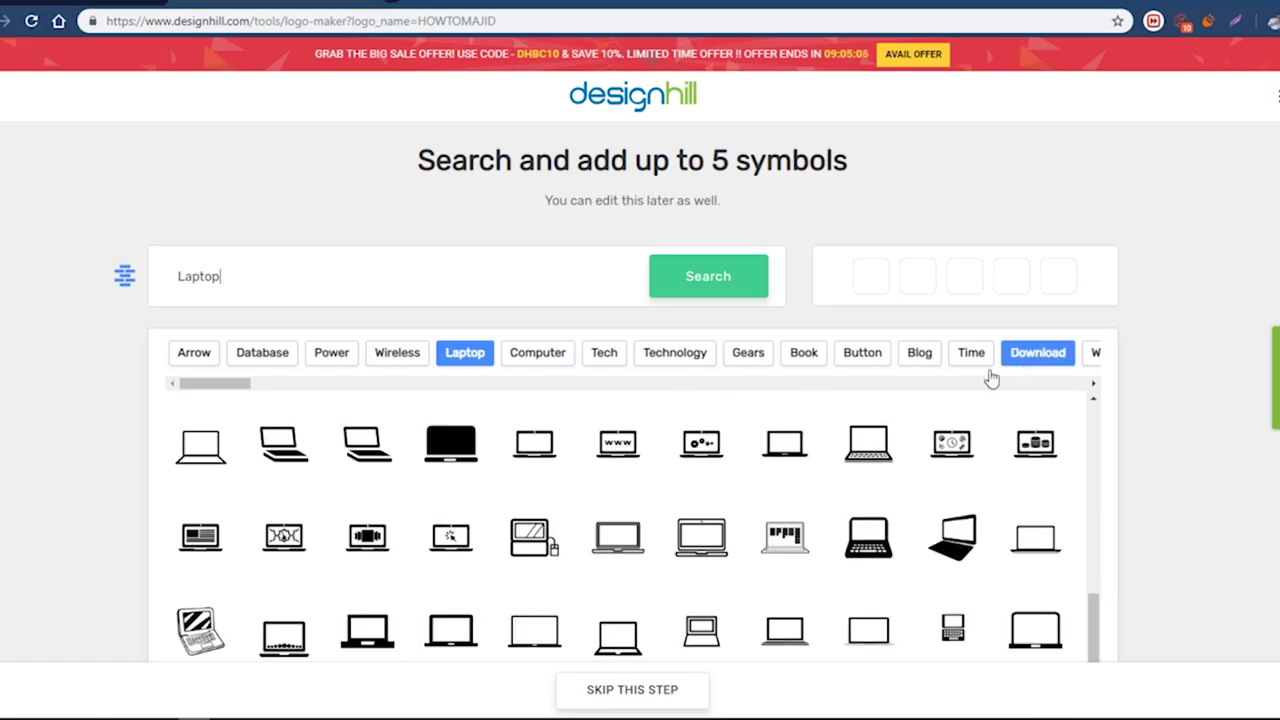
scroll(442, 632, down, 1)
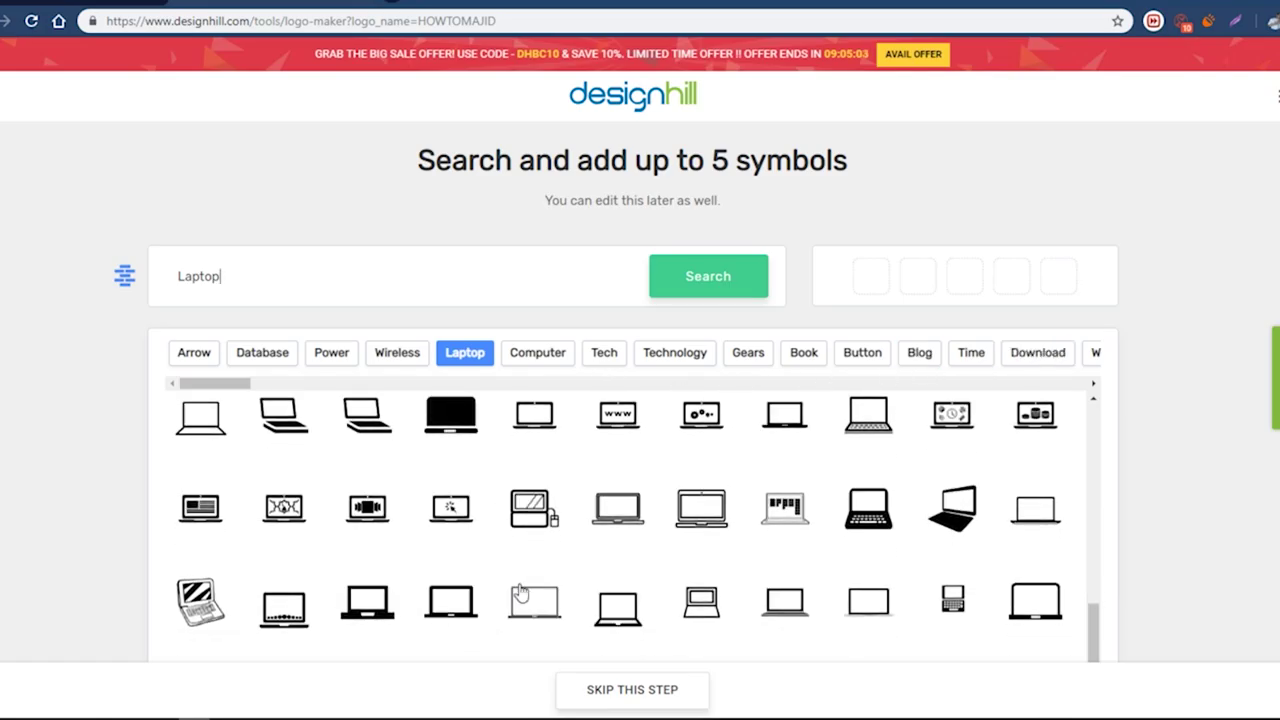
click(386, 625)
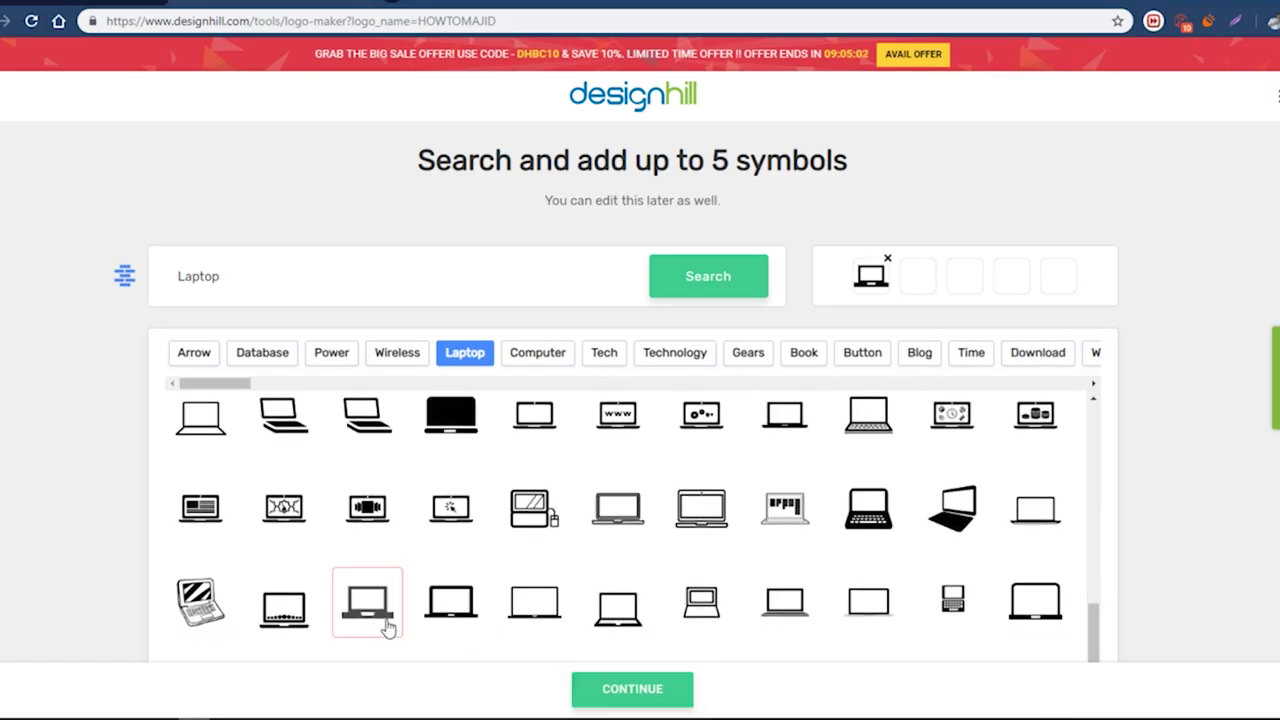
click(640, 700)
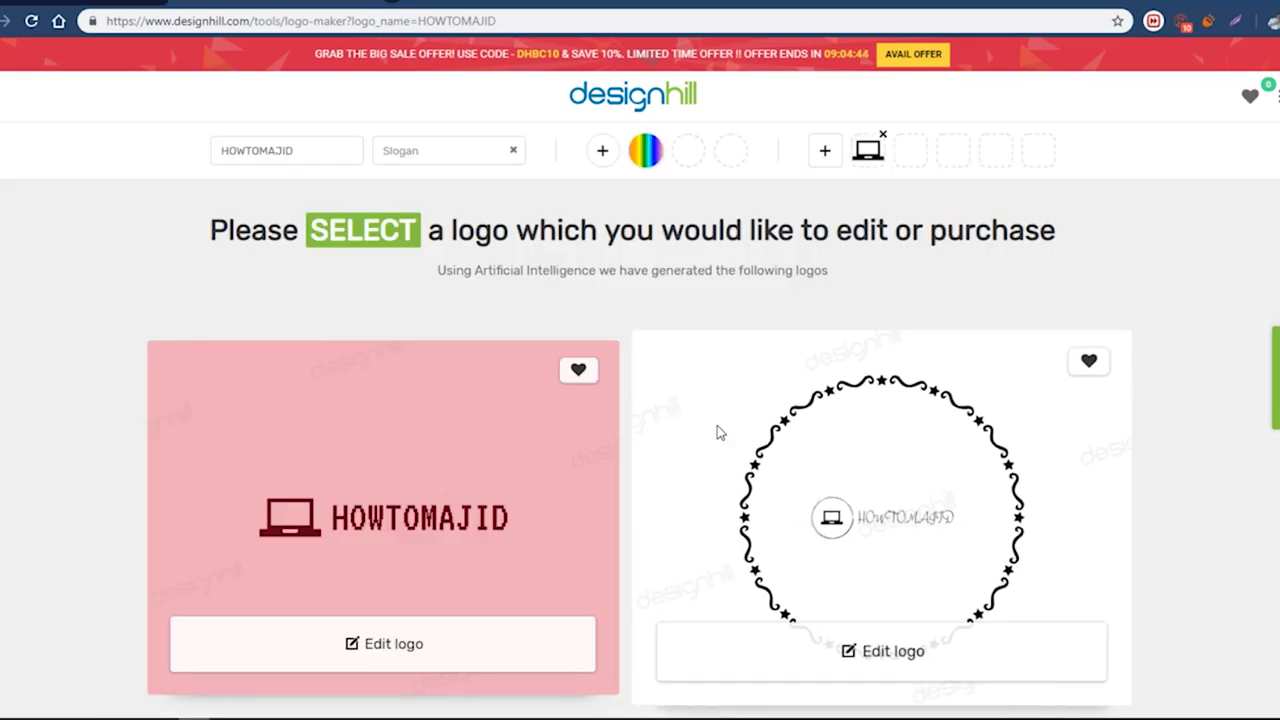
Step: Scroll through the generated HOWTOMAJID logos to find the black boxed H monogram design
scroll(716, 428, down, 7)
scroll(766, 403, down, 3)
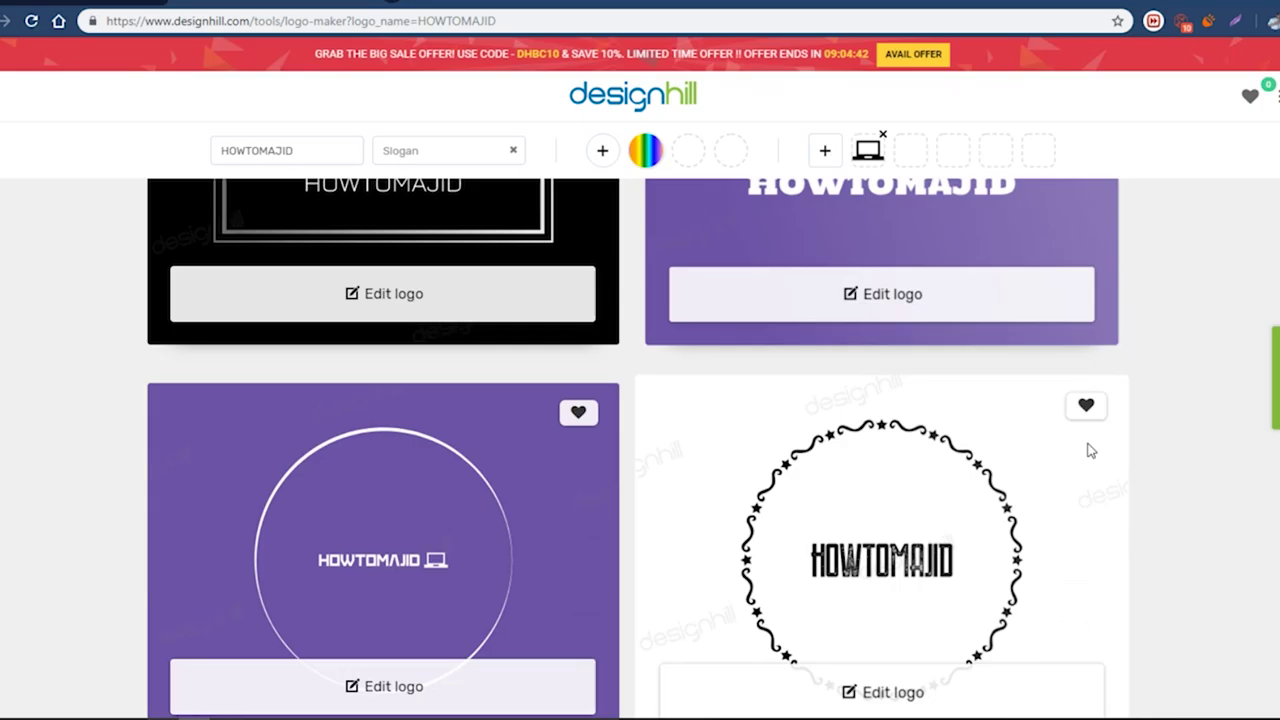
scroll(539, 420, down, 5)
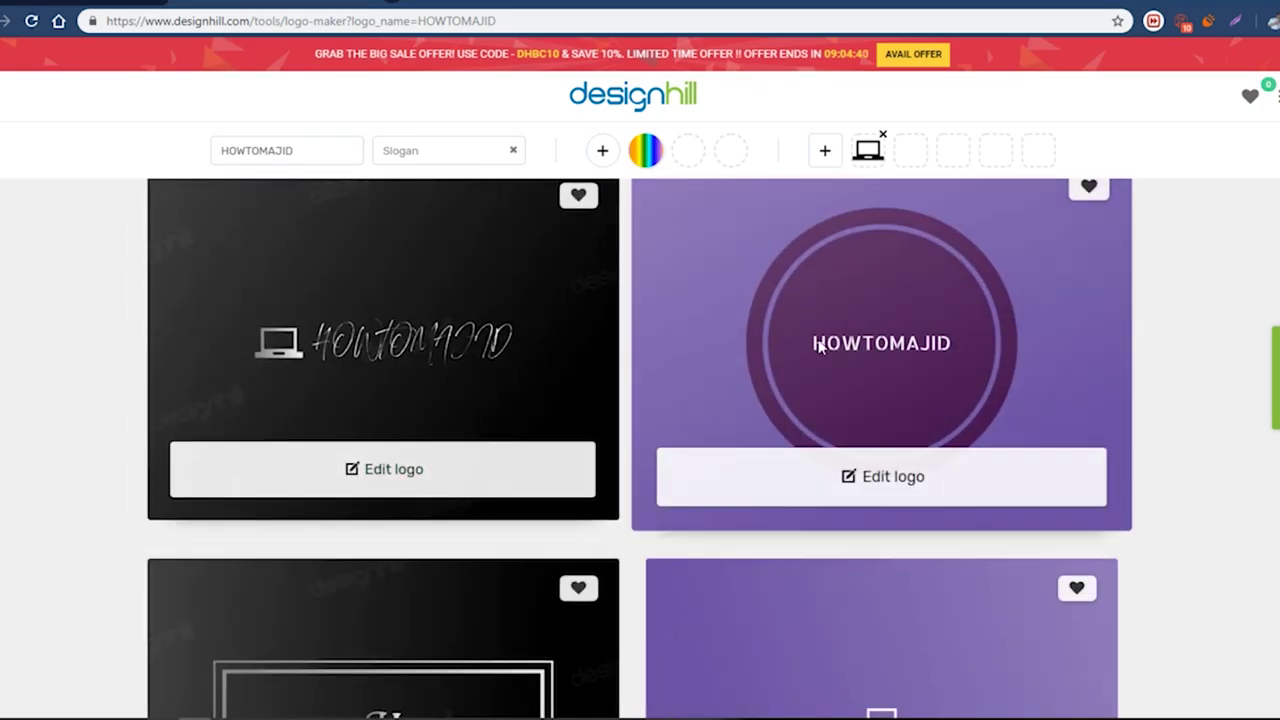
scroll(943, 457, down, 3)
scroll(943, 449, down, 3)
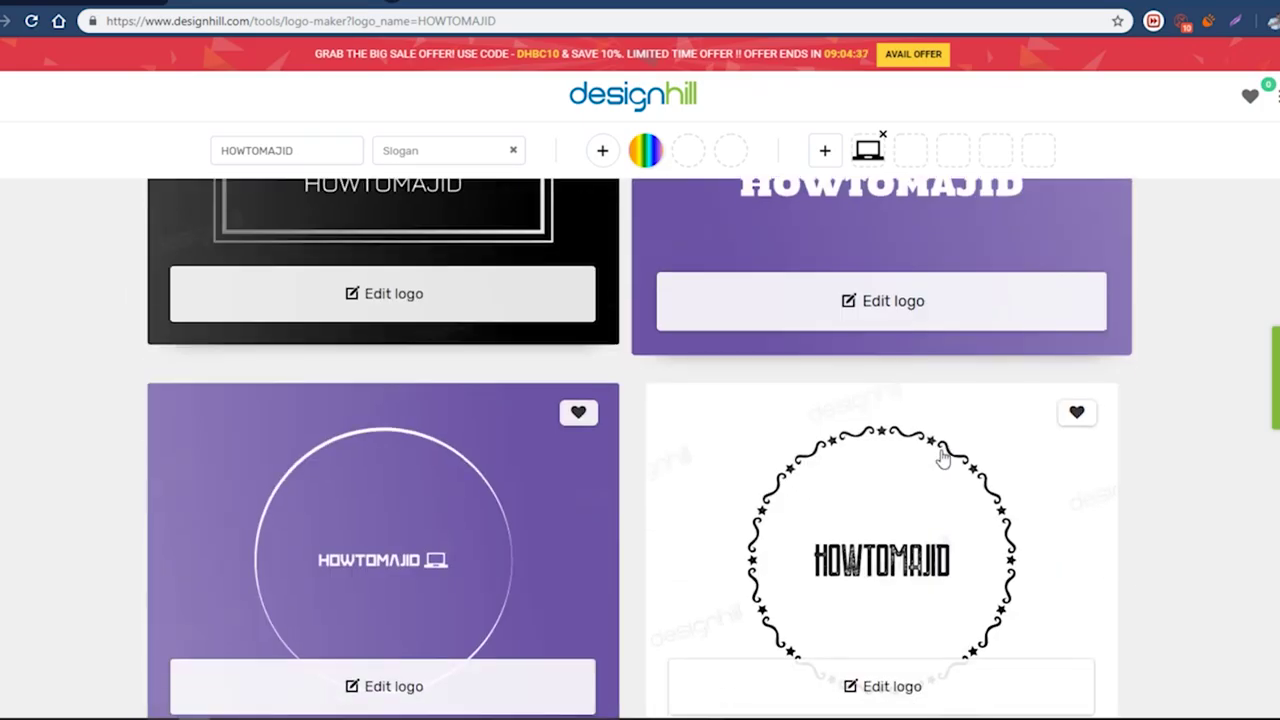
scroll(620, 557, down, 3)
scroll(560, 563, down, 3)
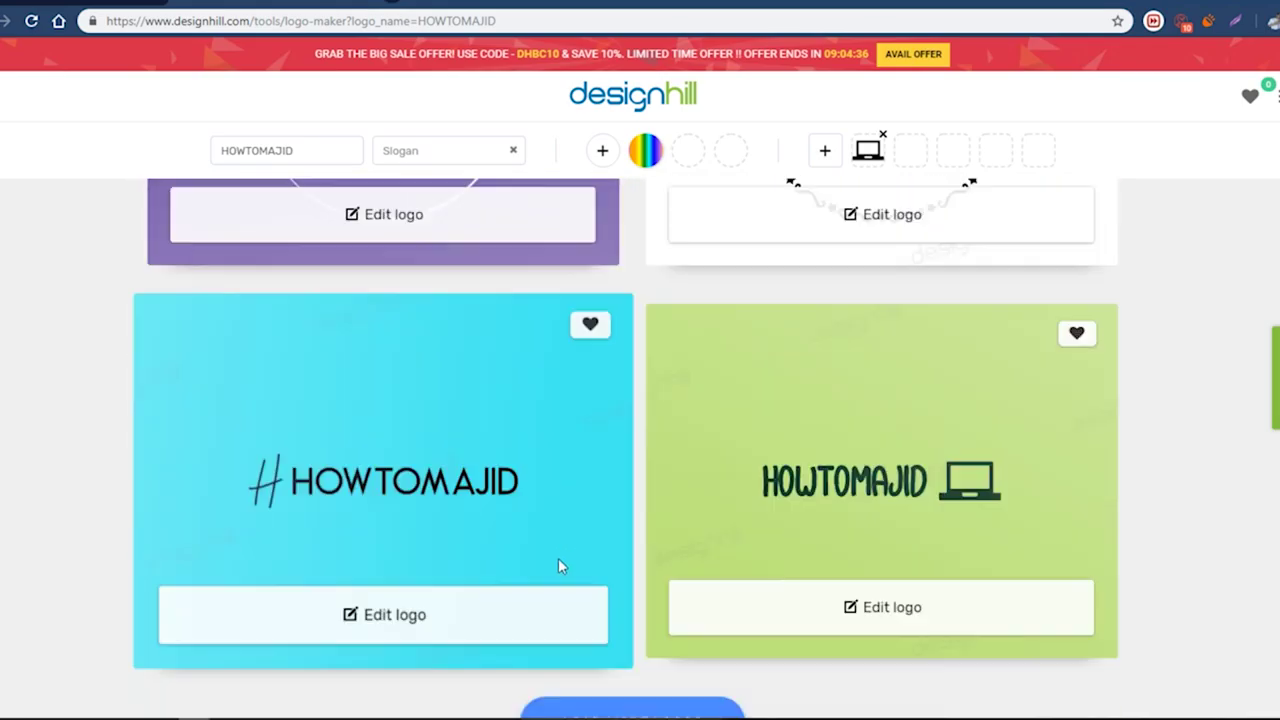
scroll(630, 535, up, 1)
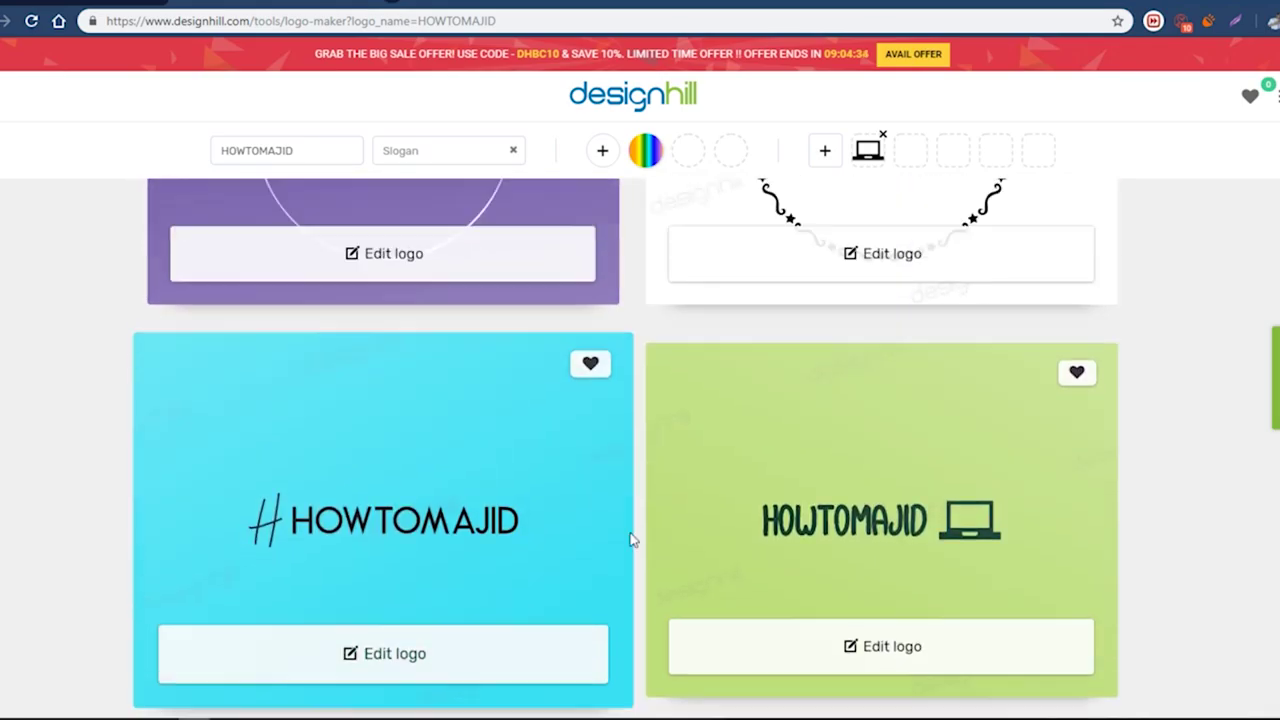
scroll(630, 535, up, 4)
scroll(630, 535, up, 4)
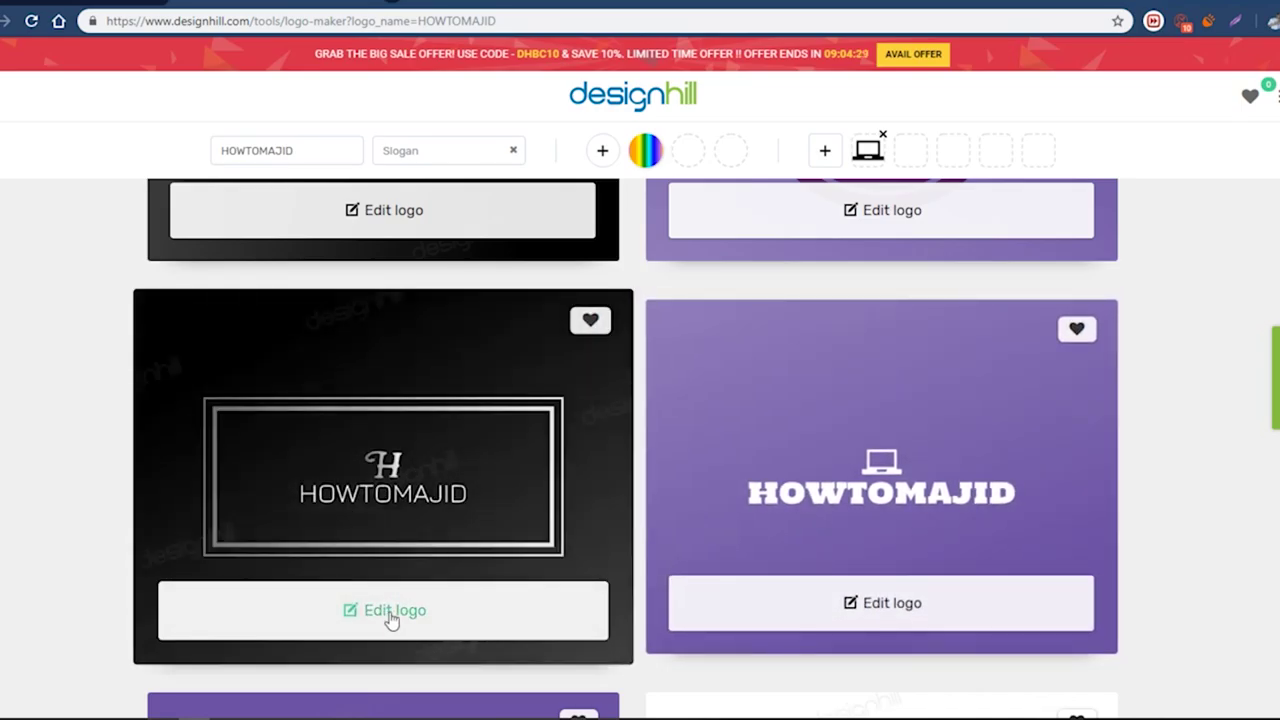
Step: Edit the black boxed H logo: uppercase company name at font size 100
click(346, 619)
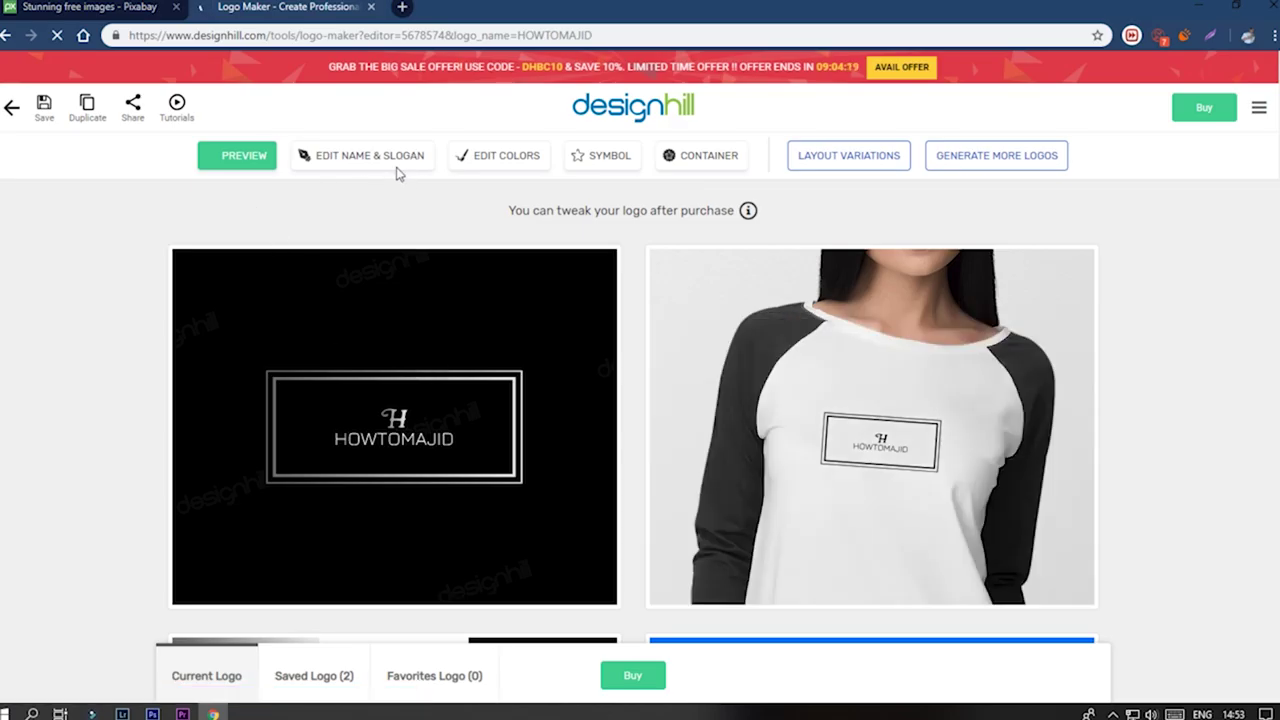
click(355, 160)
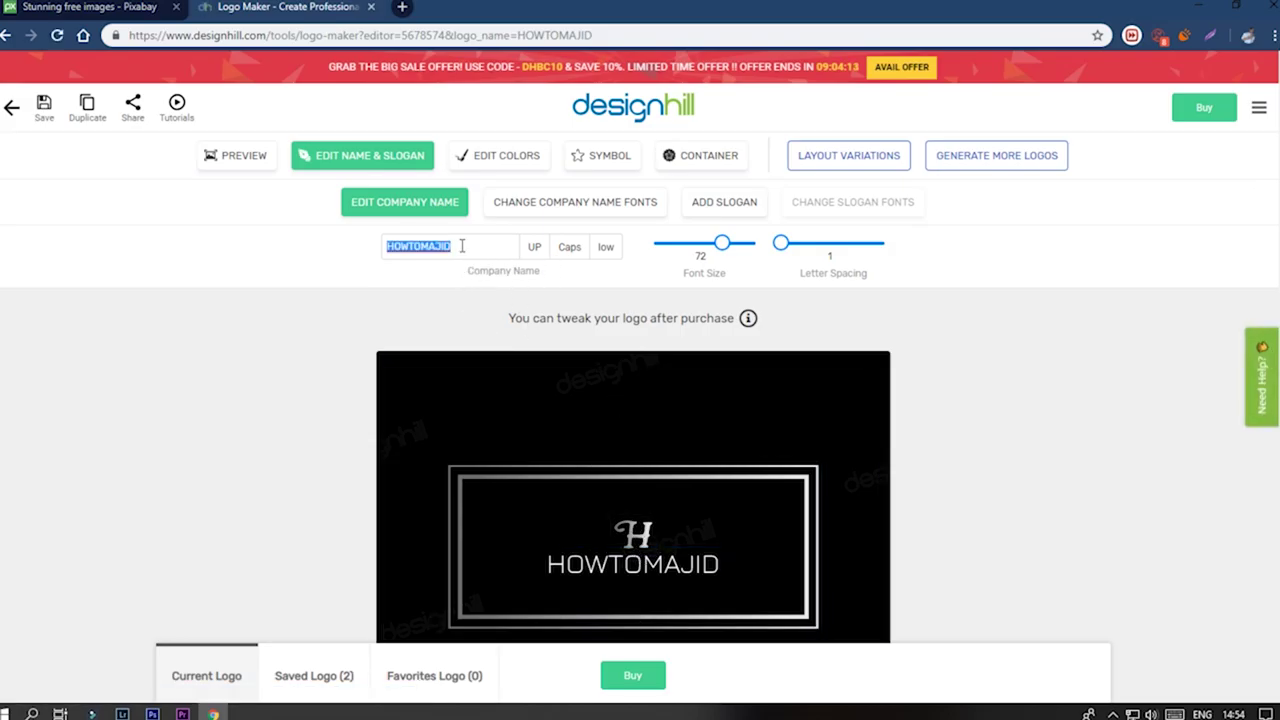
click(539, 256)
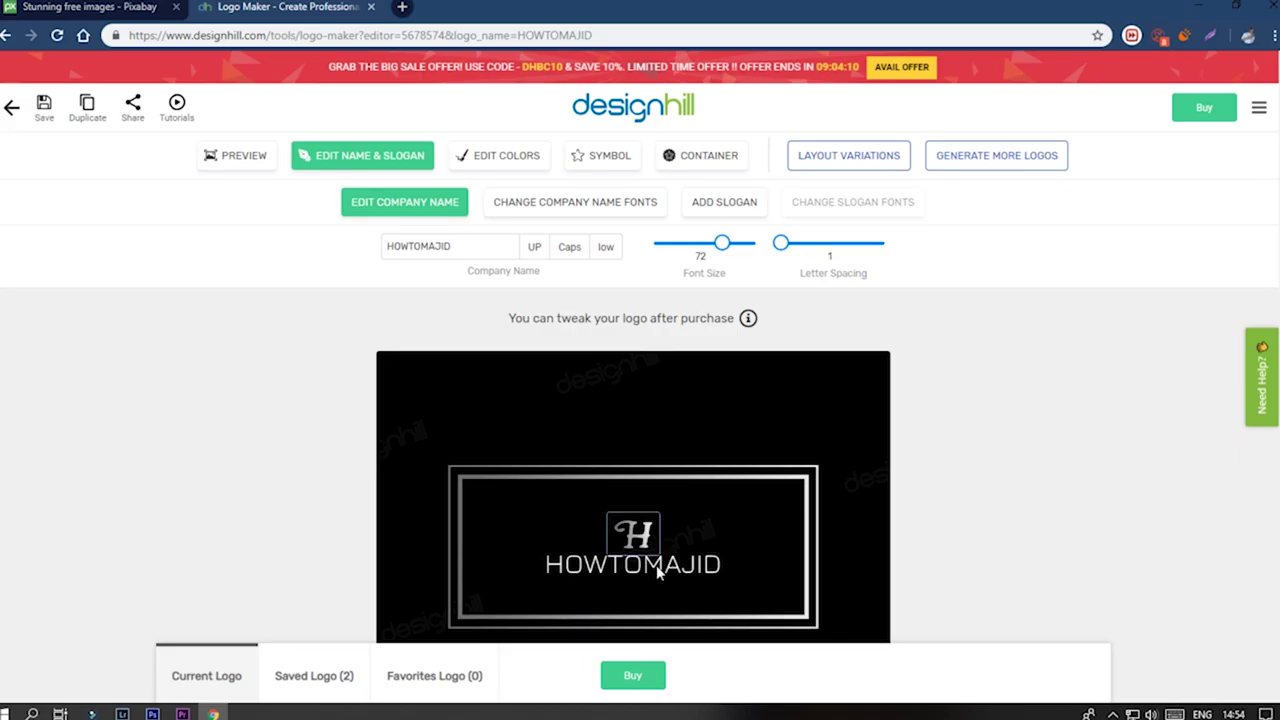
click(612, 252)
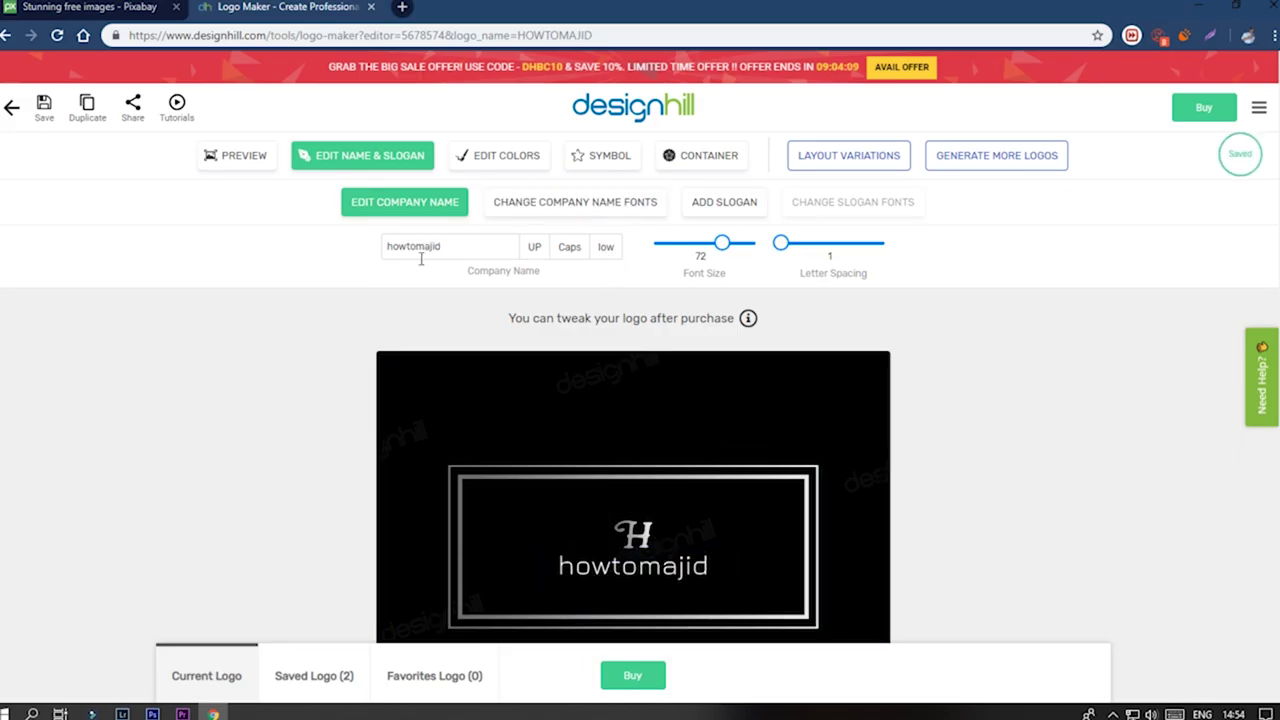
click(539, 250)
drag(722, 244, 794, 250)
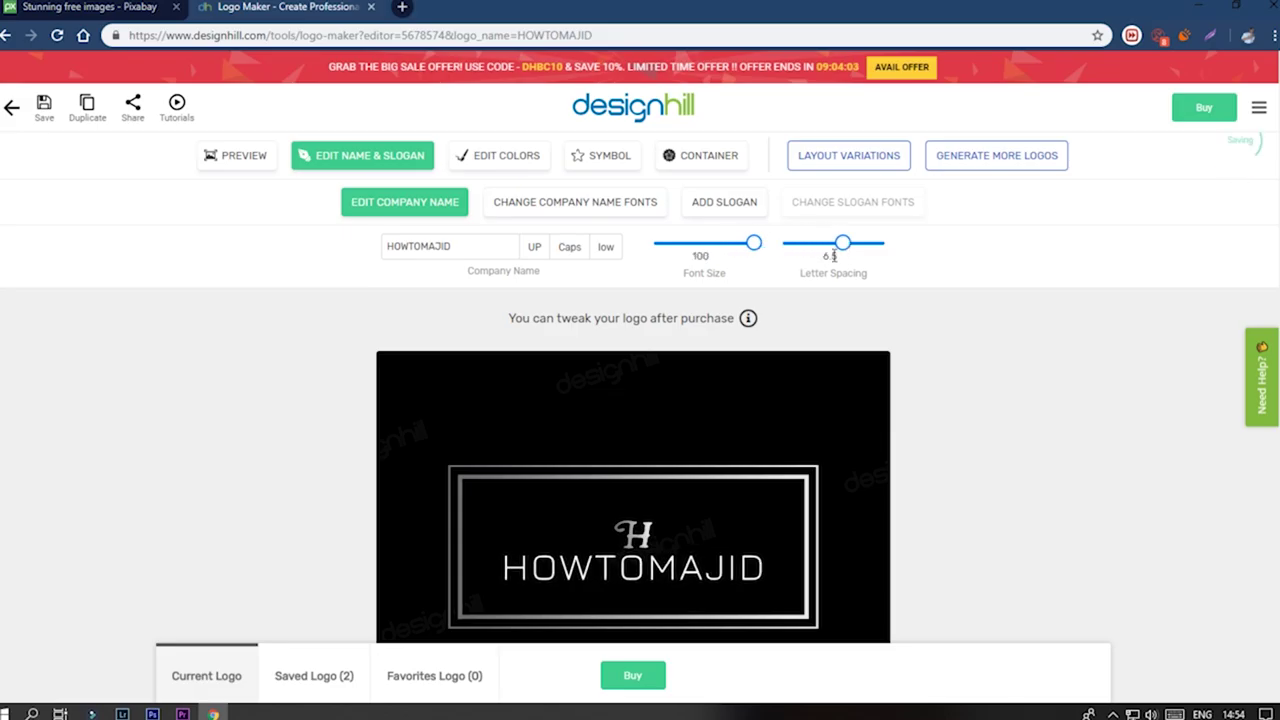
Step: Browse the Calligraphy font previews for the HOWTOMAJID company name
click(552, 207)
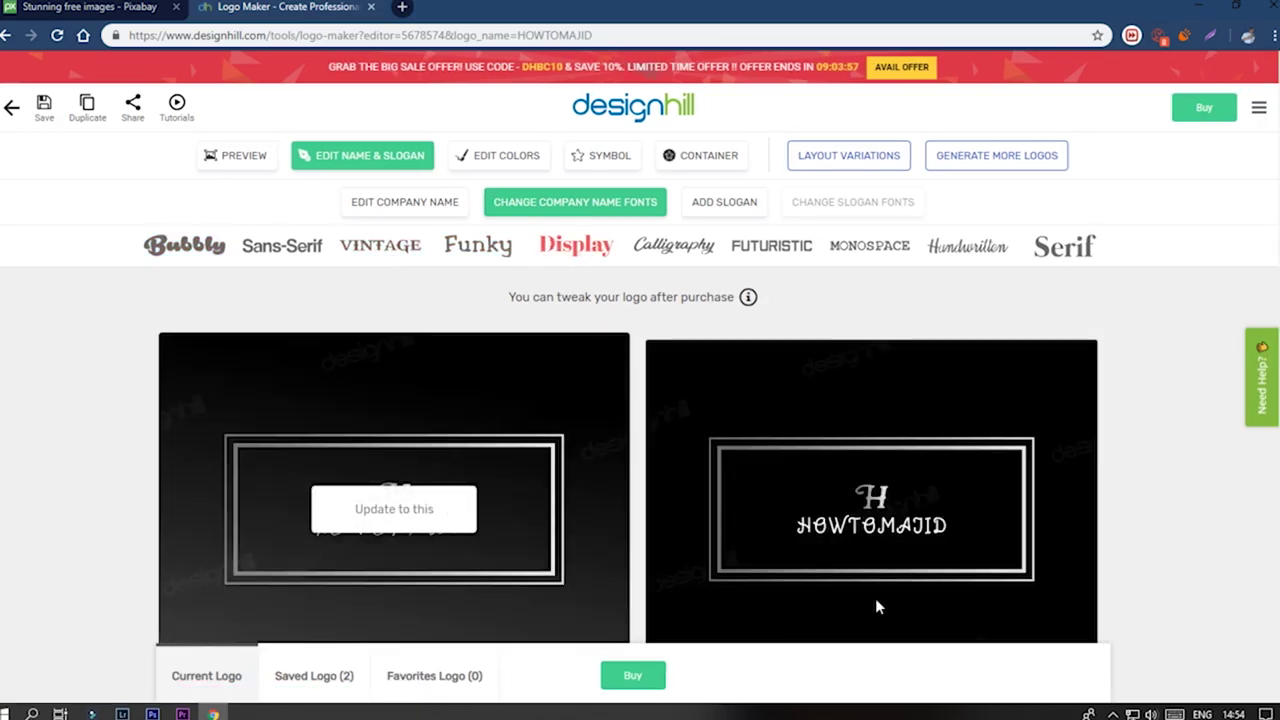
click(620, 248)
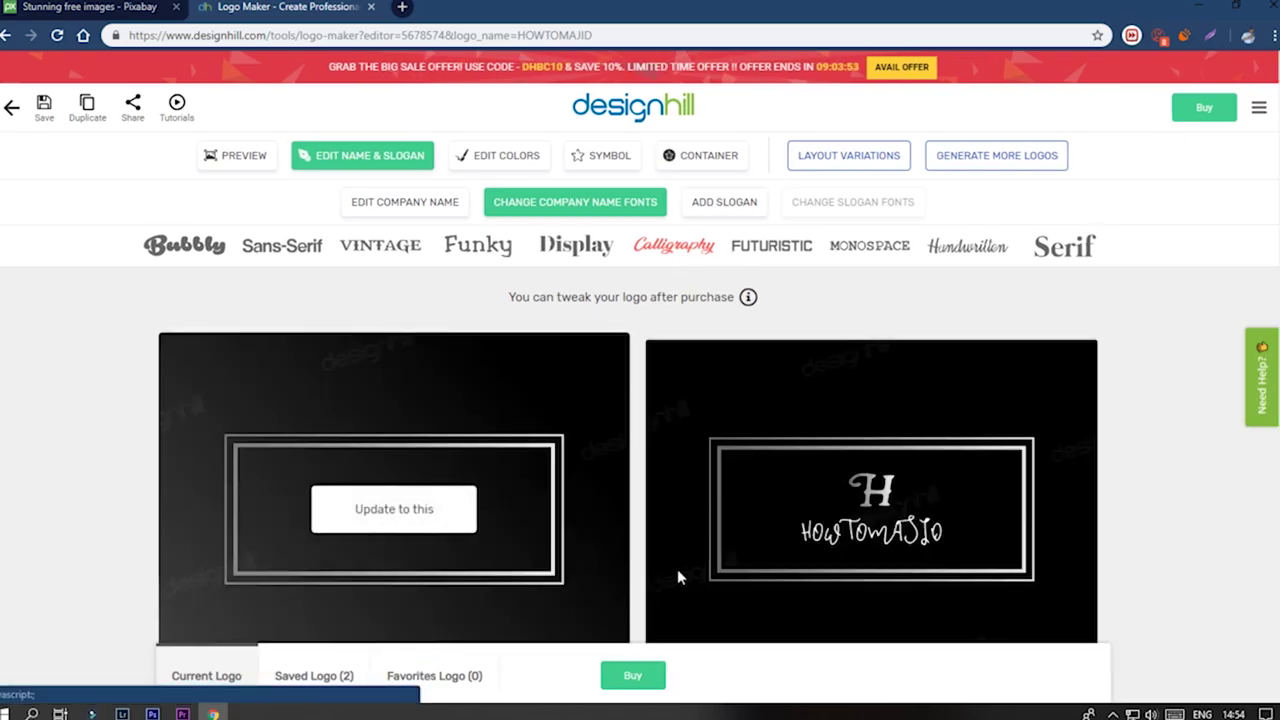
scroll(466, 290, down, 3)
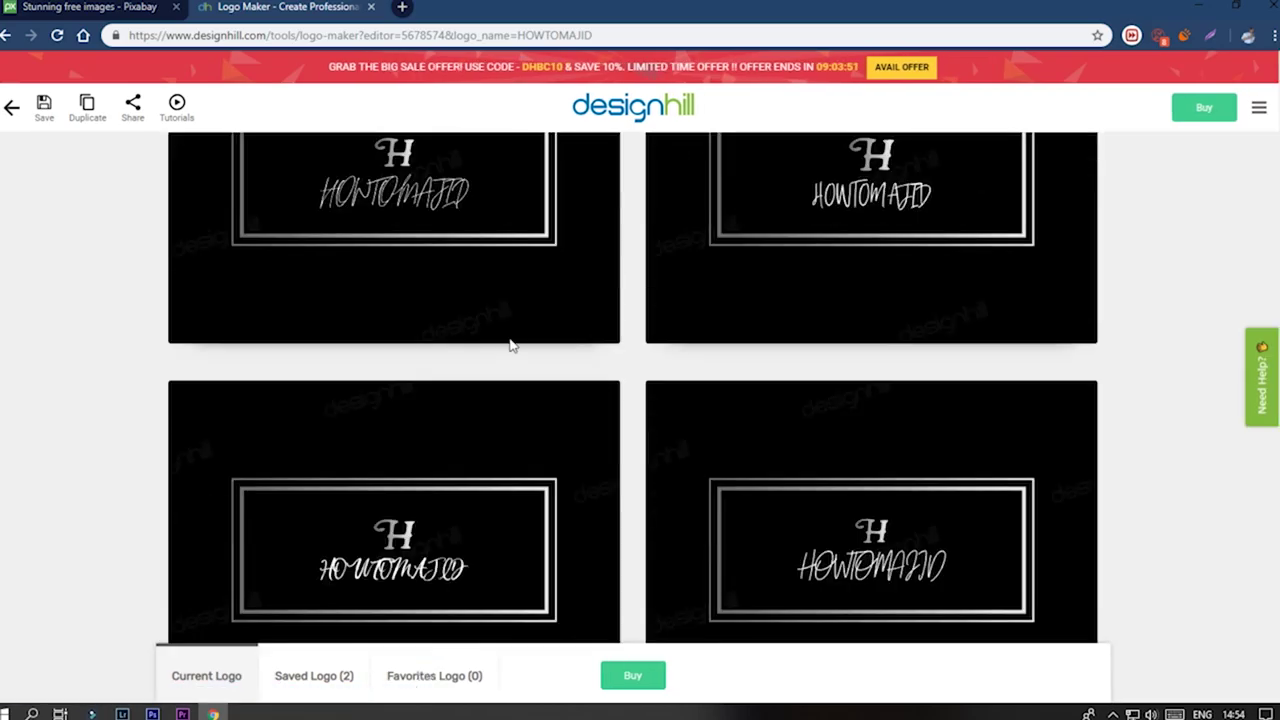
scroll(461, 506, down, 2)
scroll(777, 618, up, 5)
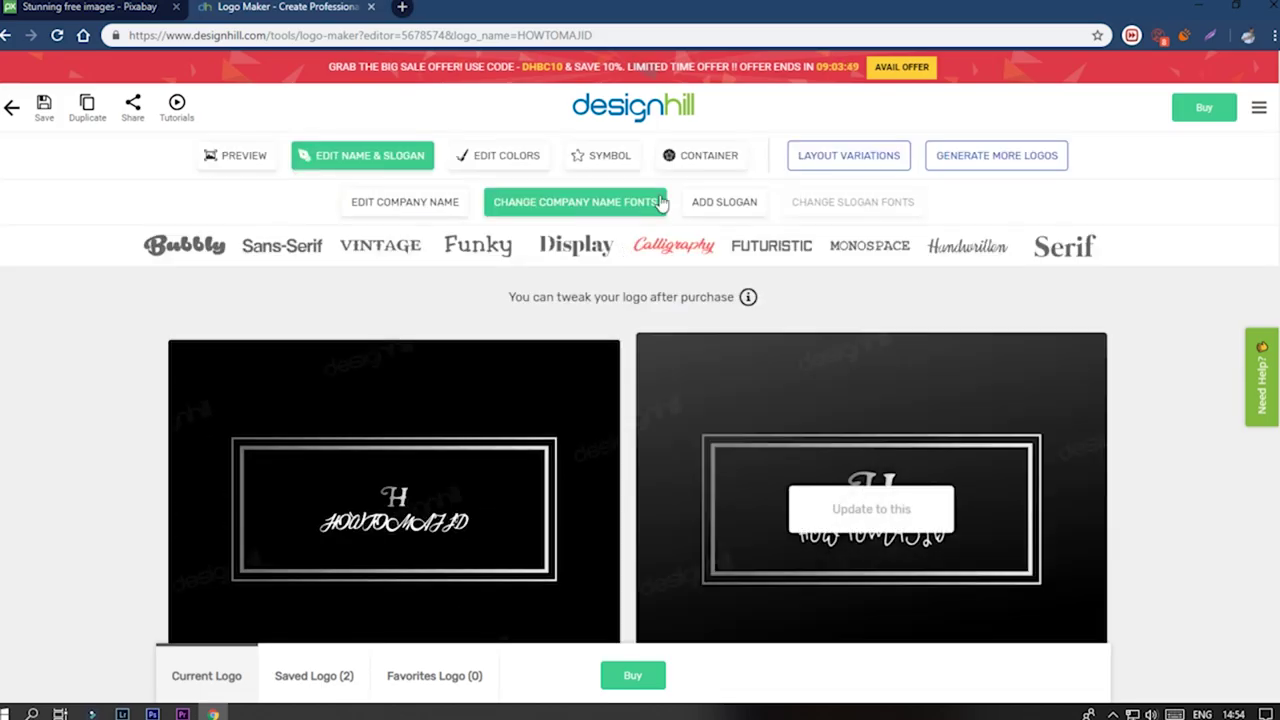
Step: Try a dark blue background in the custom colour picker, then select the monogram part
click(488, 172)
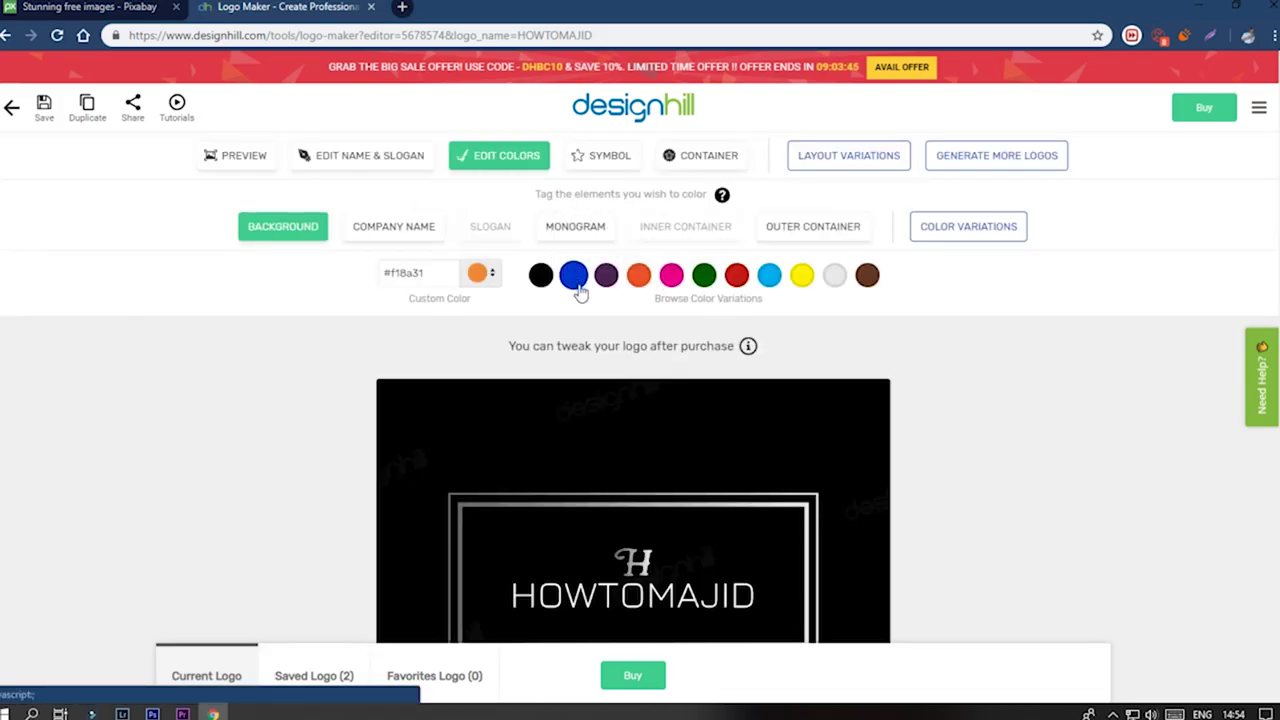
click(491, 280)
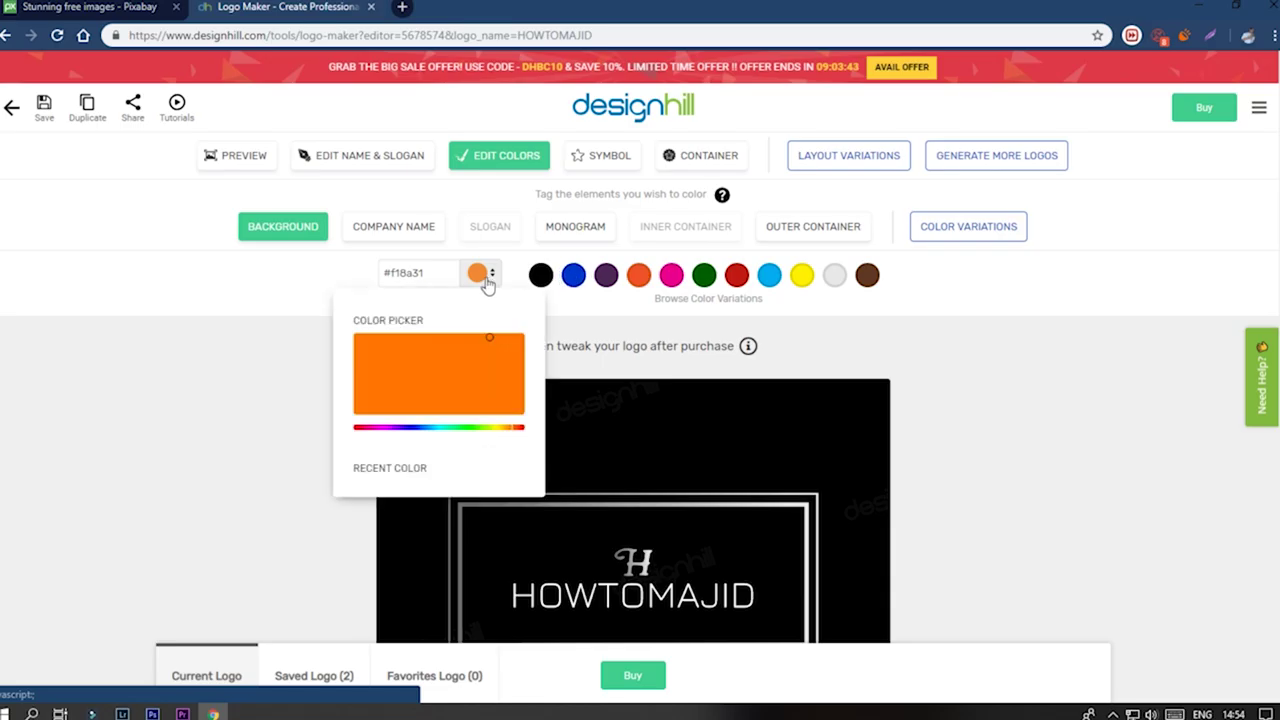
click(418, 427)
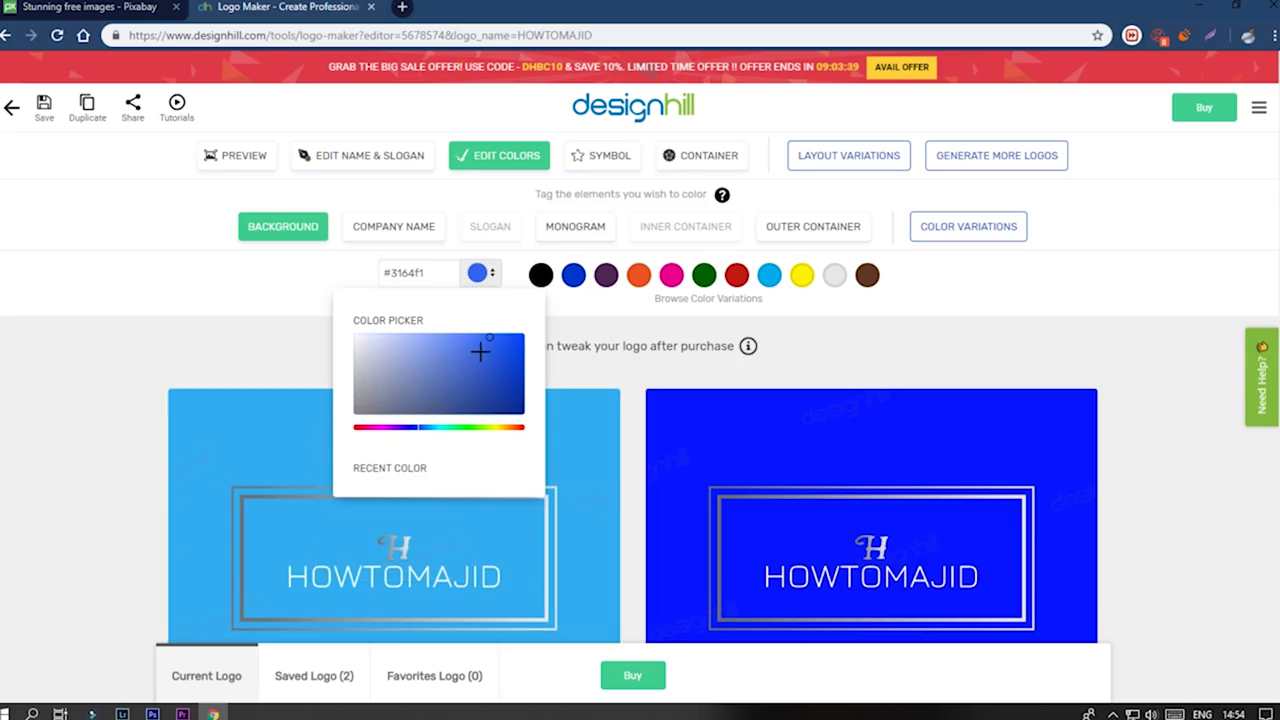
click(519, 344)
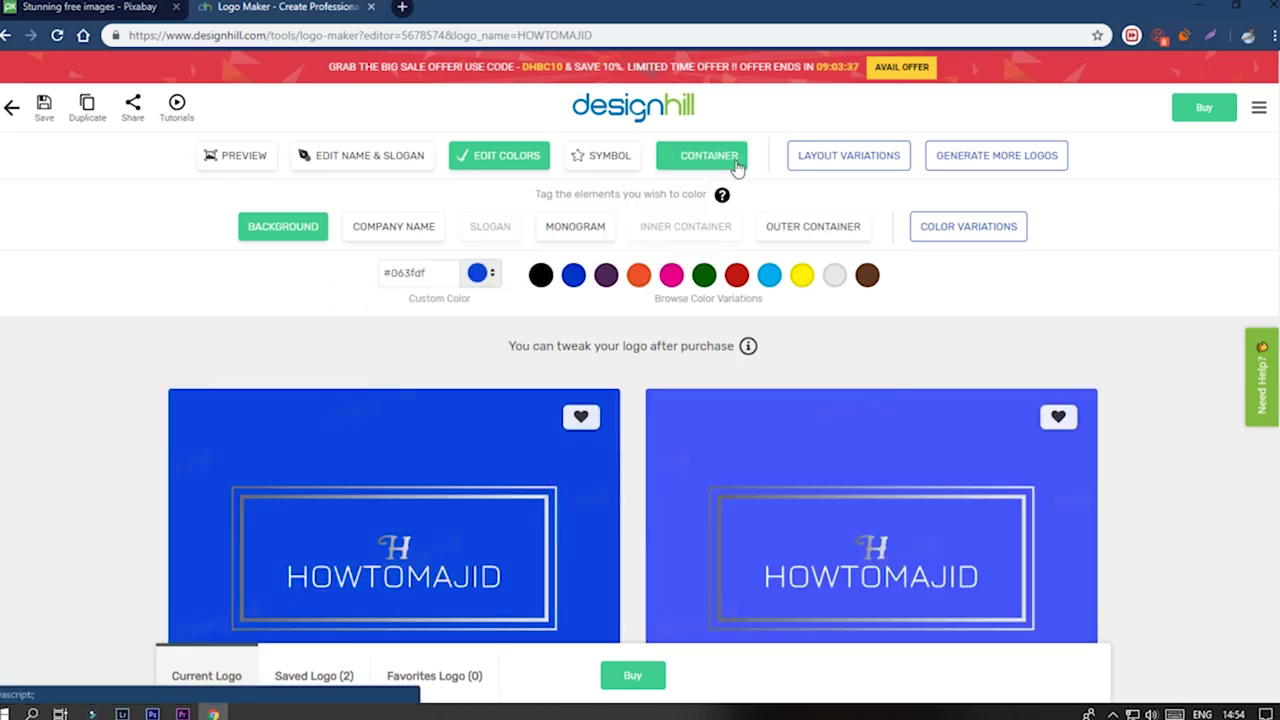
click(408, 230)
click(578, 228)
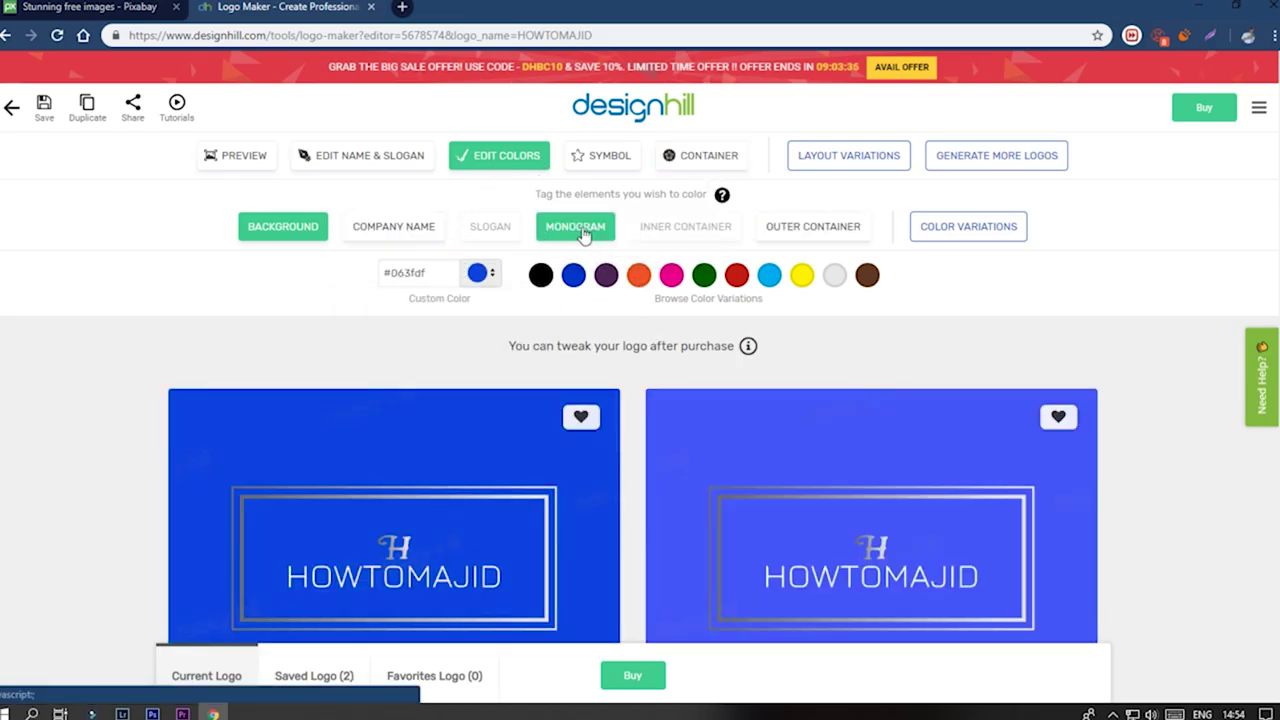
Step: Check the black logo in an enlarged preview, then bring up Layout Variations
click(675, 535)
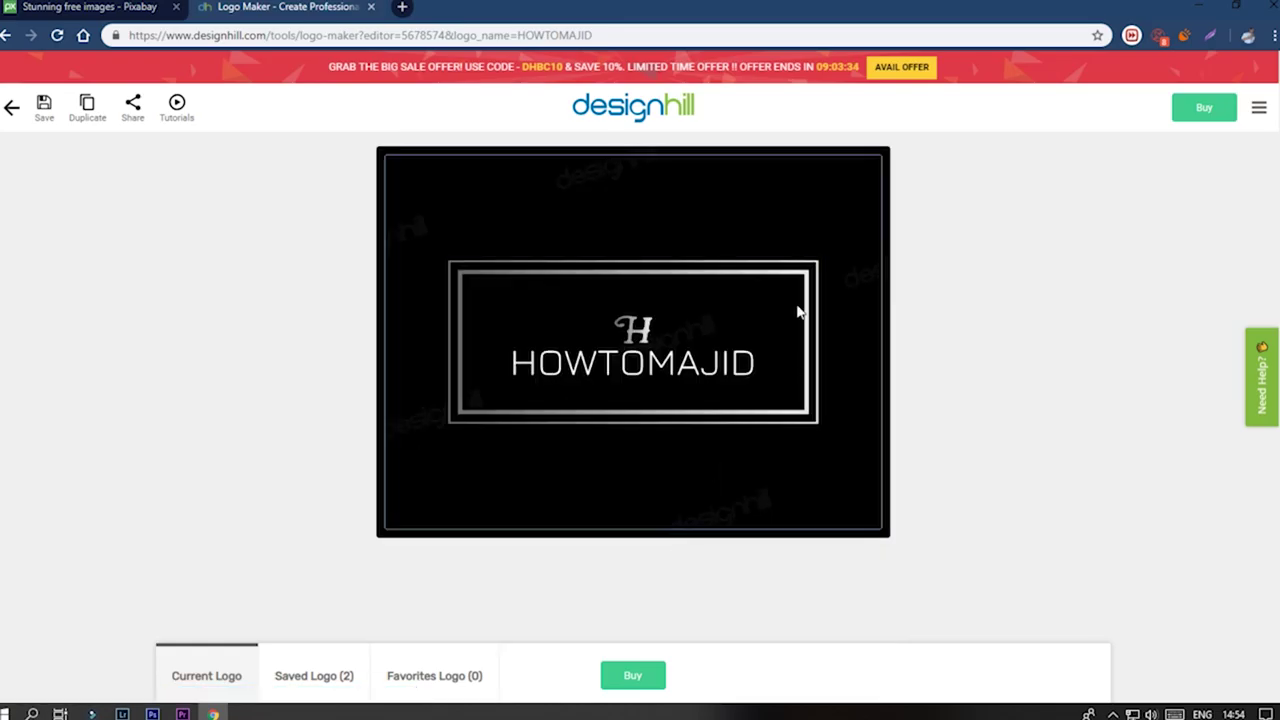
click(636, 330)
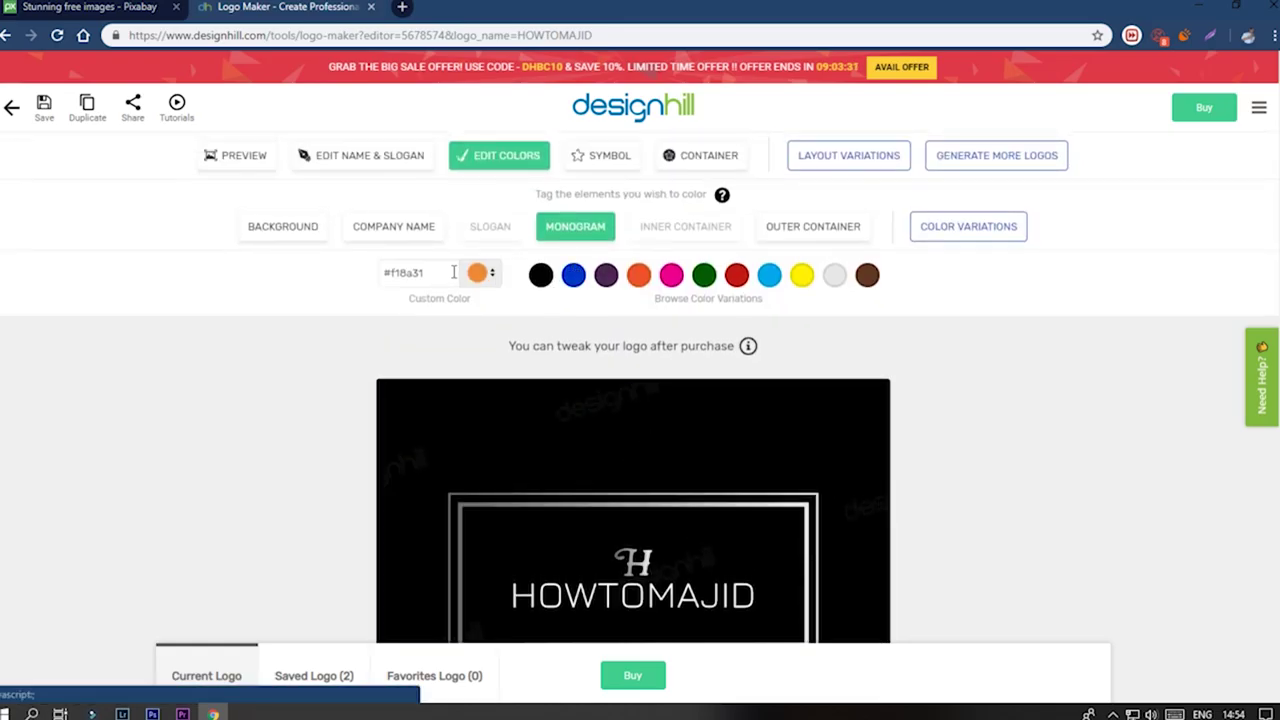
scroll(658, 495, down, 2)
scroll(738, 440, down, 1)
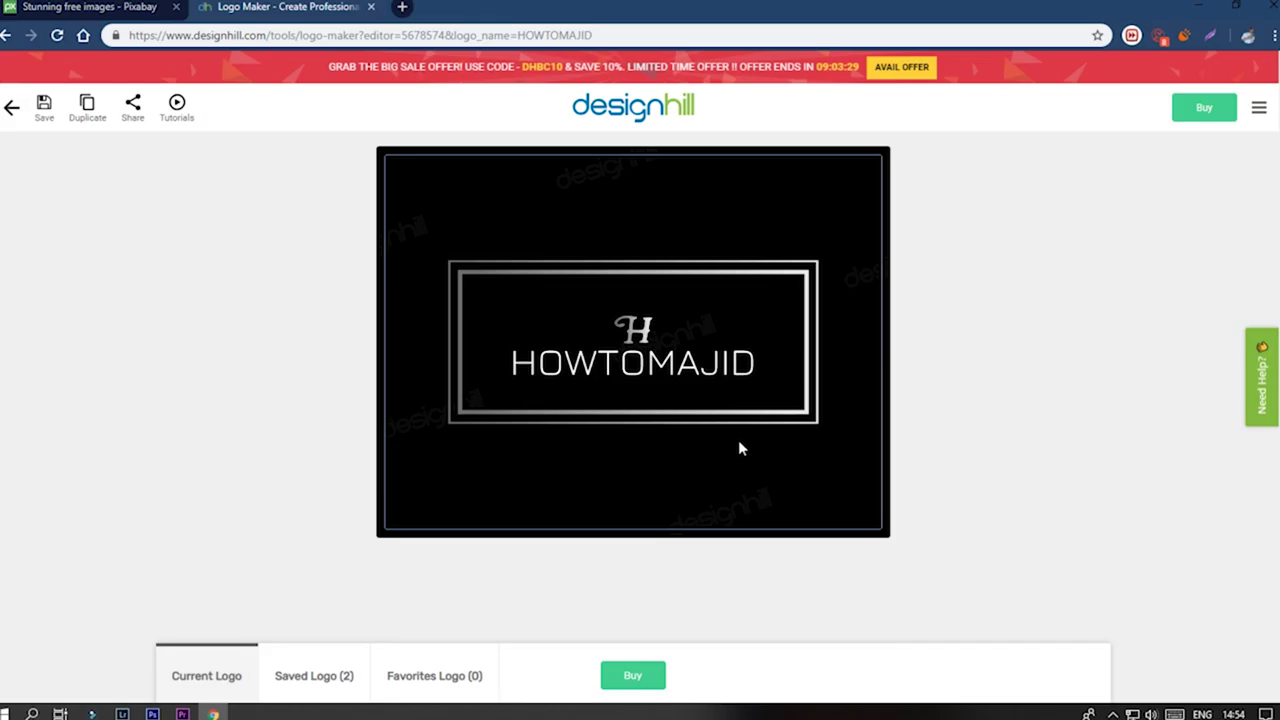
scroll(738, 440, up, 3)
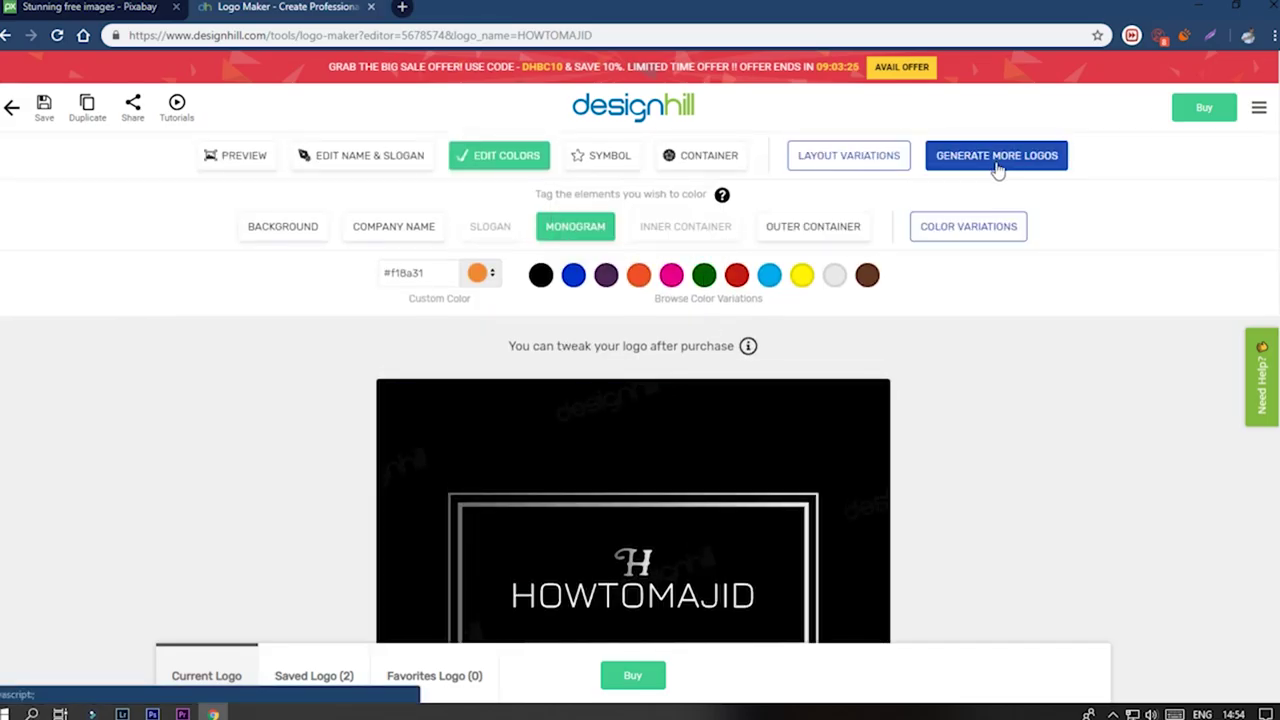
click(836, 165)
Step: Apply the boxed layout with only HOWTOMAJID inside the frame
scroll(694, 371, down, 1)
scroll(690, 375, up, 2)
scroll(309, 383, down, 1)
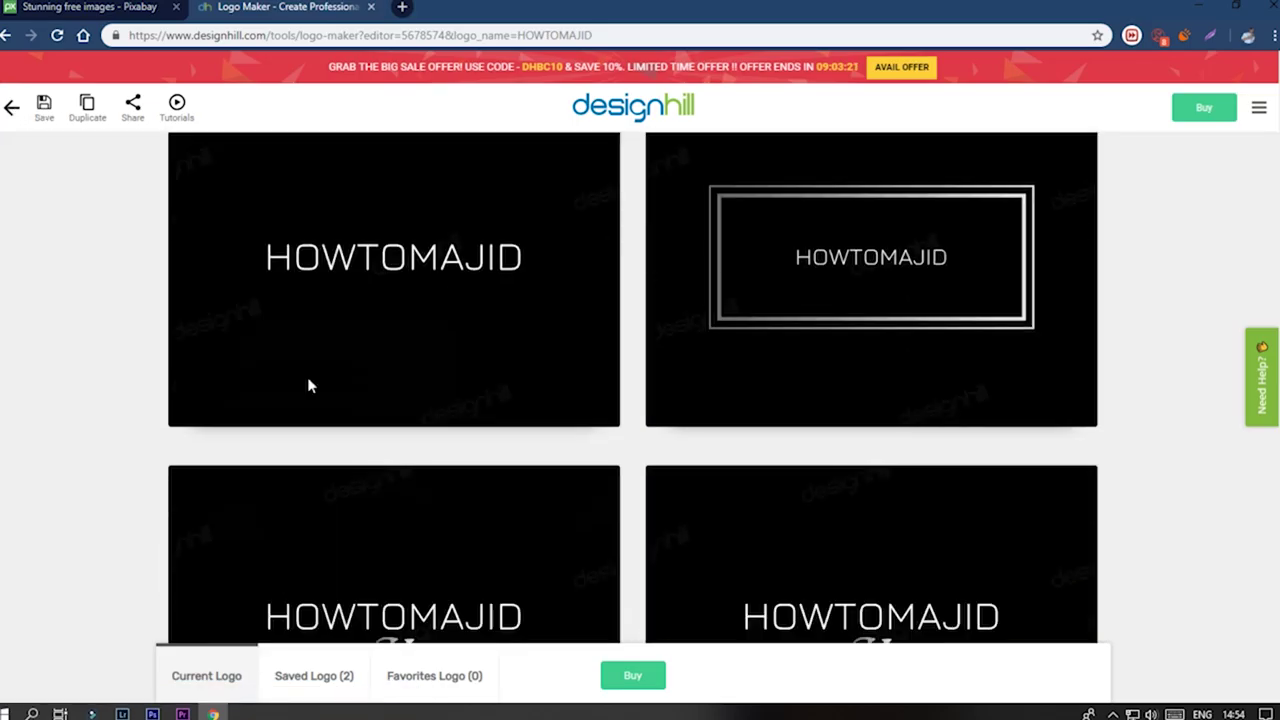
scroll(366, 420, up, 2)
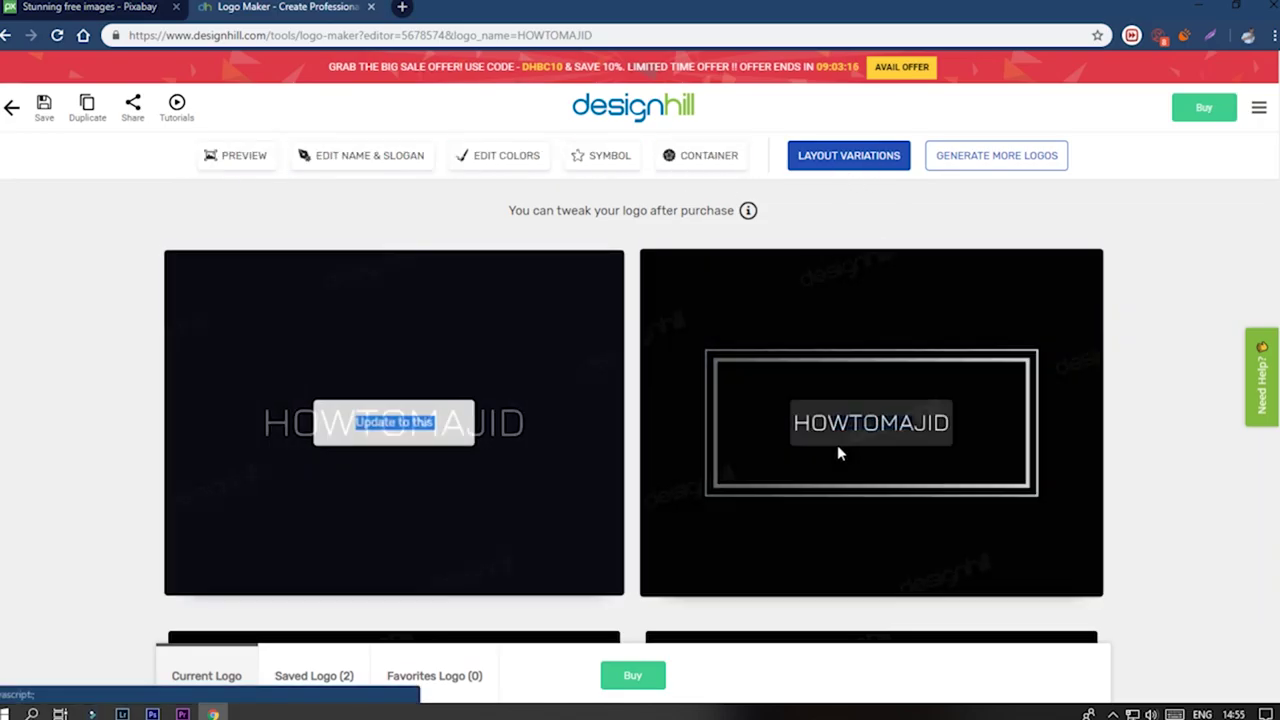
mouse_move(866, 428)
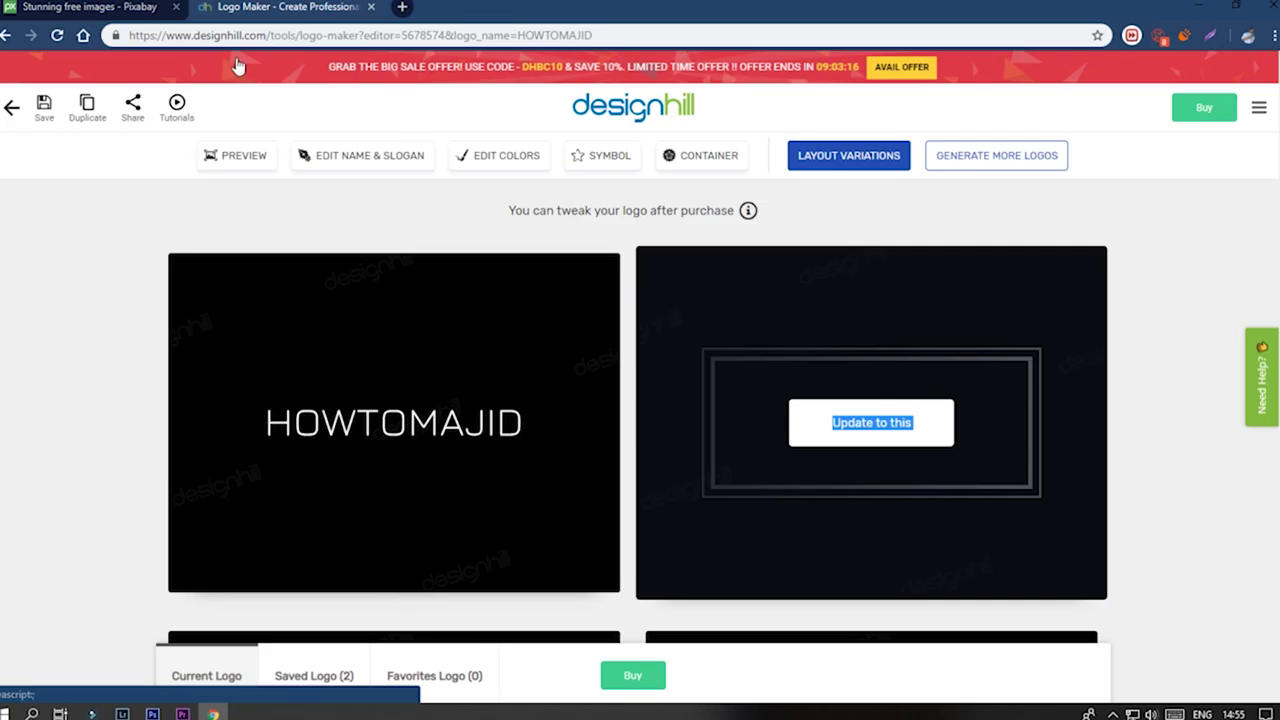
click(237, 155)
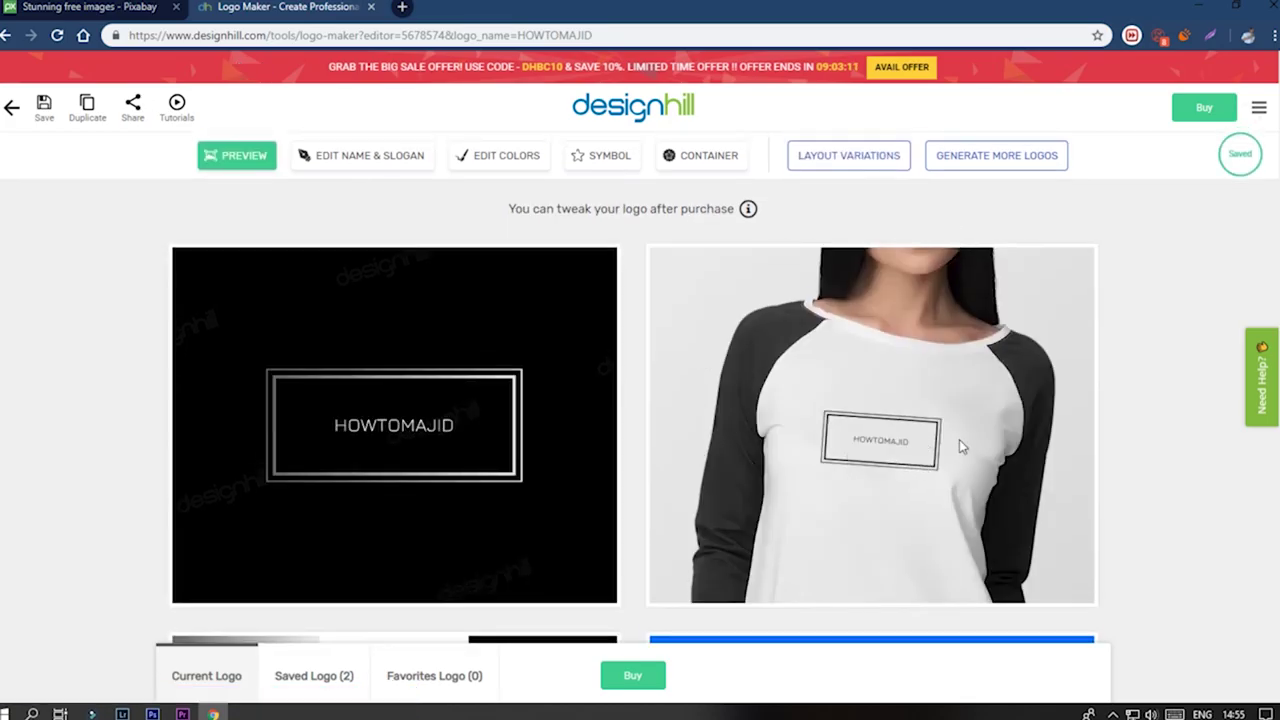
scroll(972, 452, down, 6)
scroll(967, 455, down, 3)
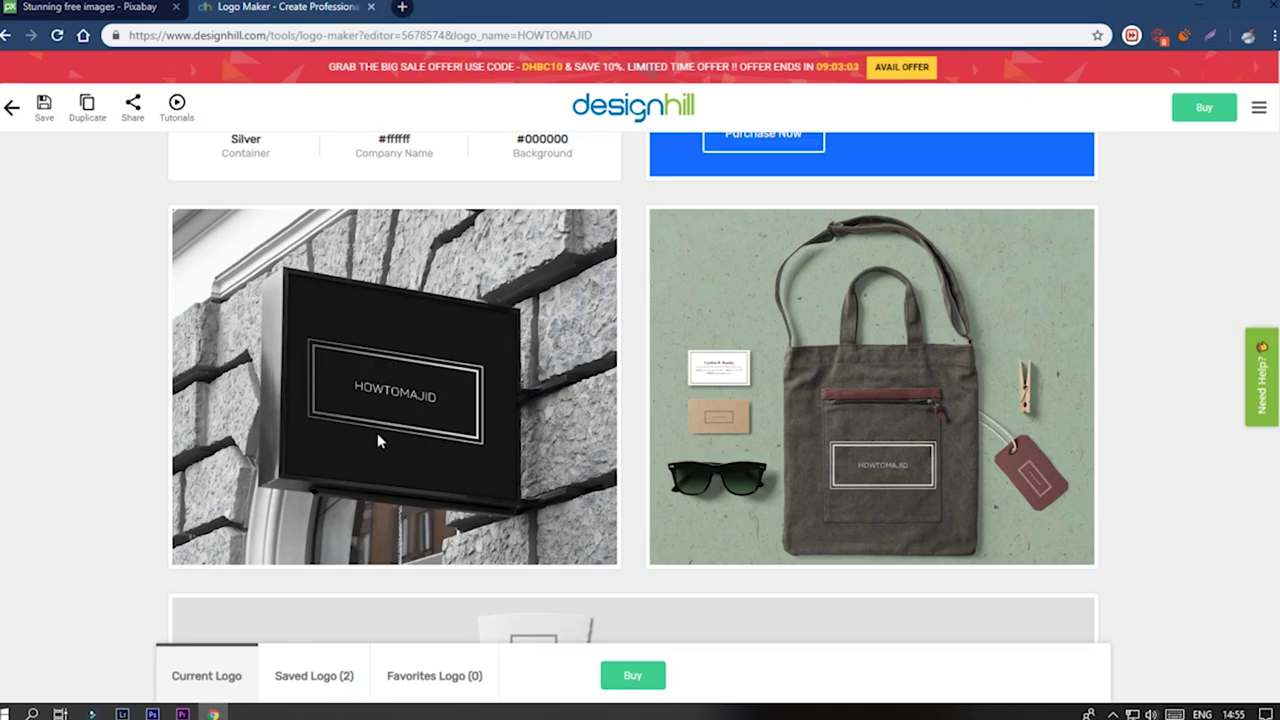
scroll(378, 440, down, 5)
scroll(378, 343, down, 3)
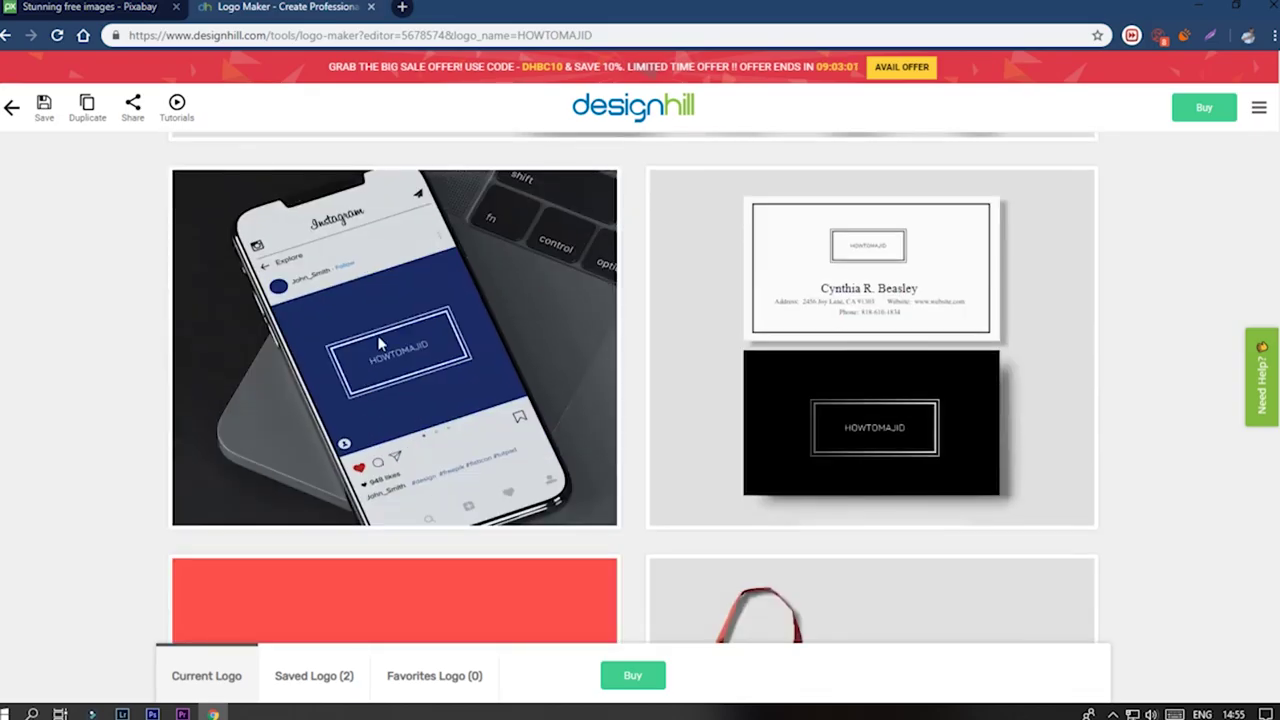
scroll(789, 420, down, 5)
scroll(705, 460, up, 3)
scroll(690, 460, up, 3)
scroll(671, 460, down, 5)
scroll(671, 460, down, 3)
scroll(672, 462, down, 3)
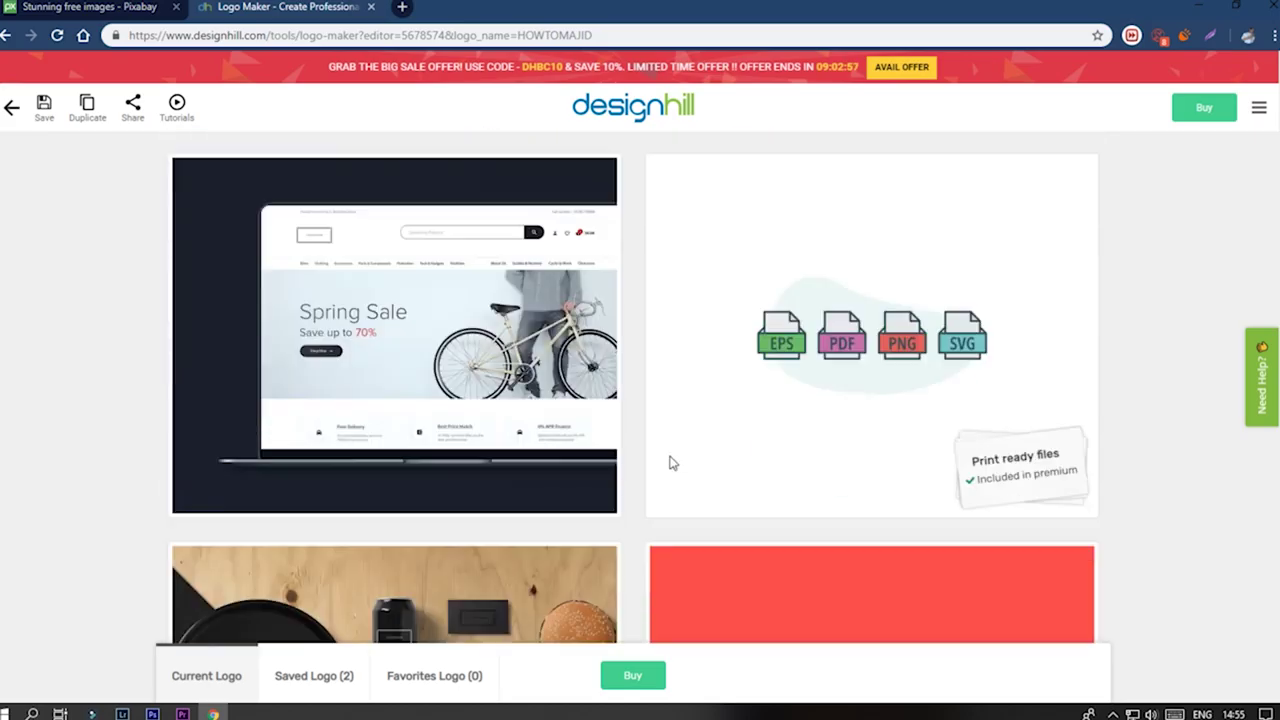
scroll(671, 460, up, 5)
scroll(671, 460, up, 5)
scroll(660, 460, up, 3)
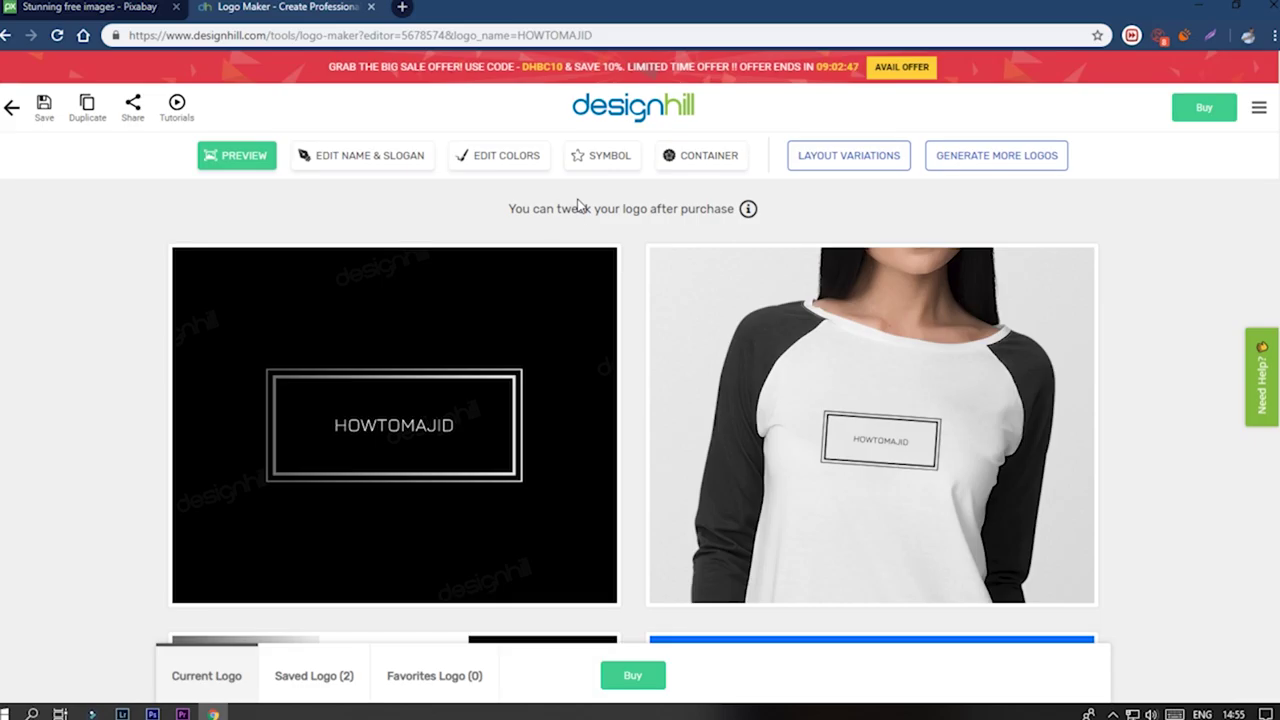
scroll(871, 479, down, 4)
scroll(870, 478, down, 2)
scroll(680, 564, down, 7)
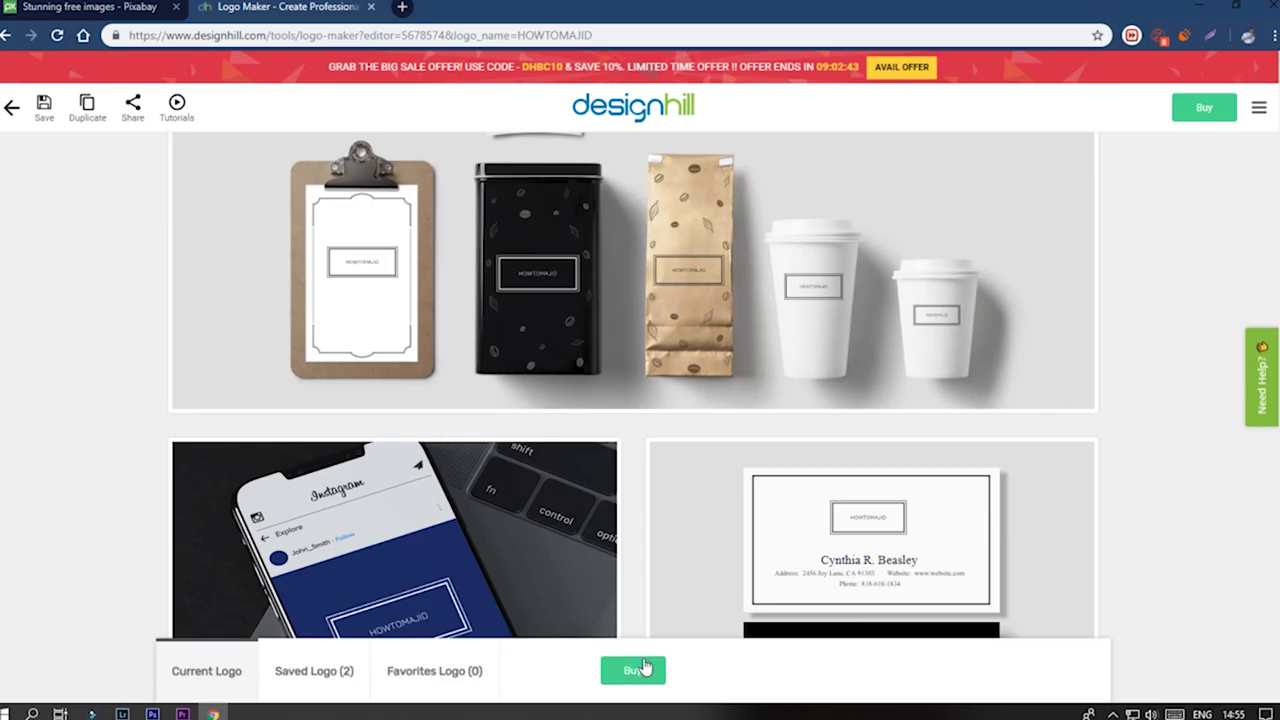
Step: Go to purchase and review the Basic ₹500, Premium ₹1499 and Enterprise ₹4500 packages
click(636, 677)
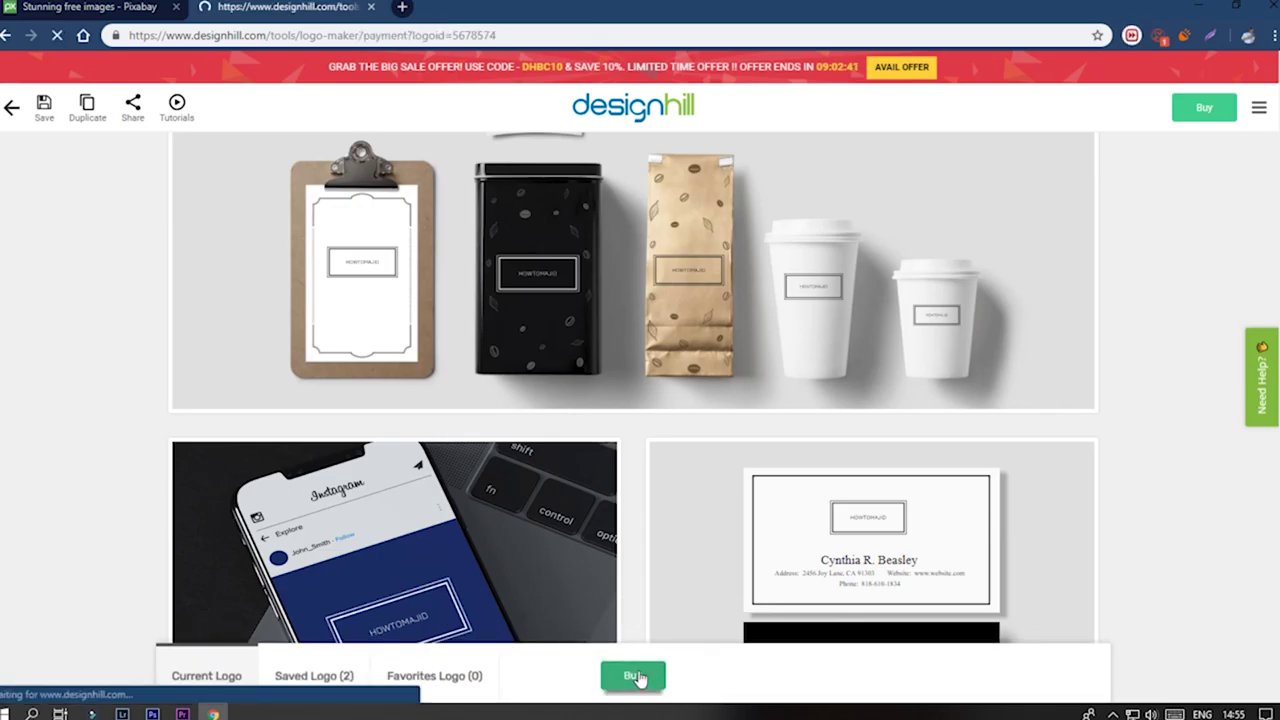
scroll(617, 674, down, 5)
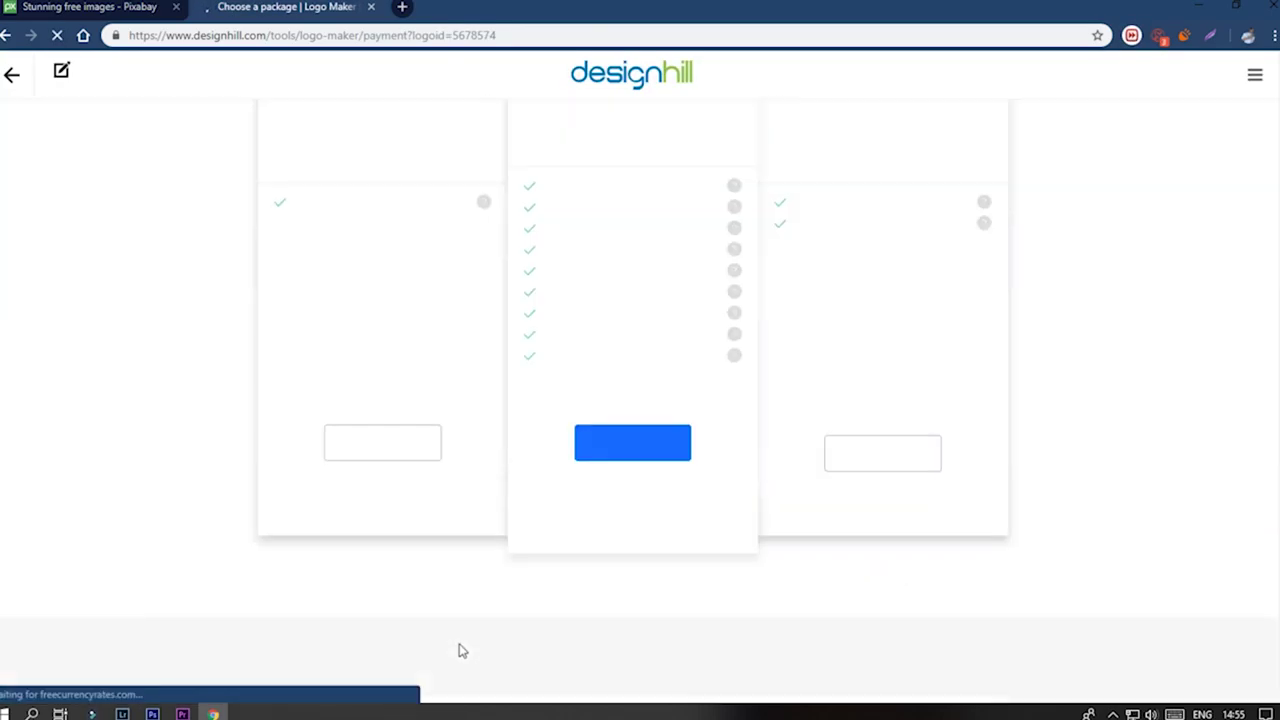
scroll(389, 509, up, 3)
scroll(383, 491, down, 3)
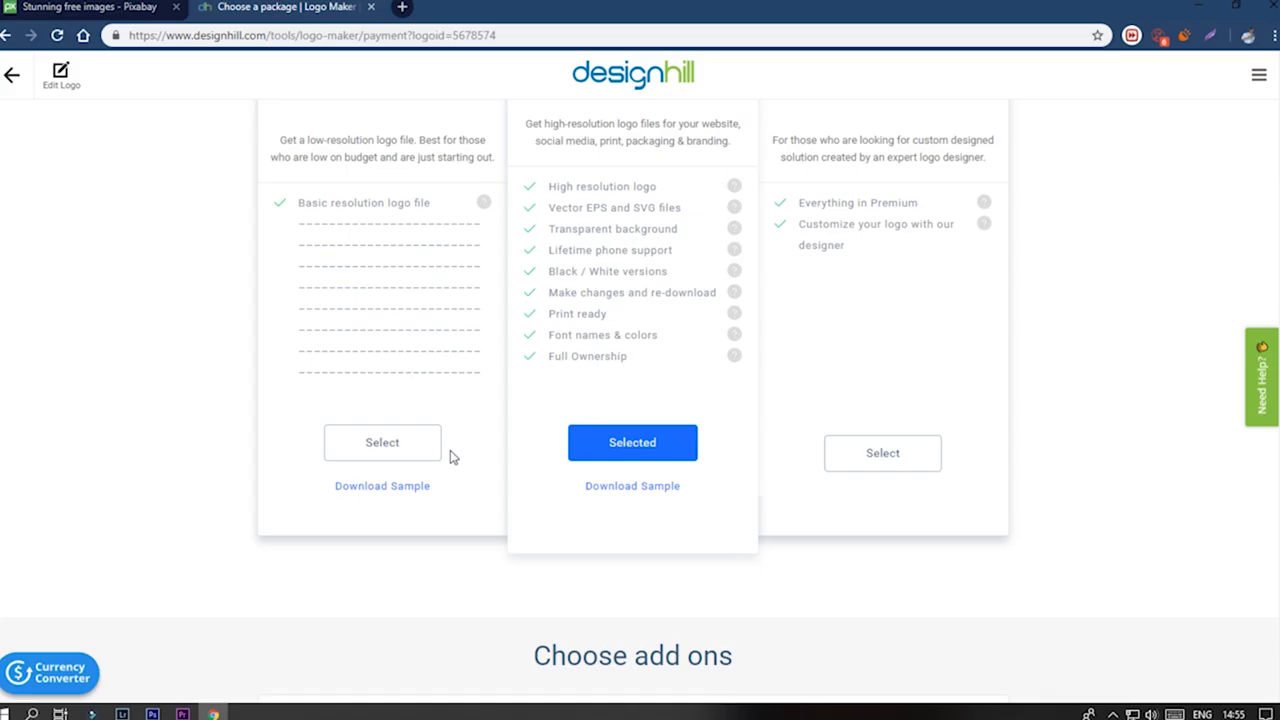
scroll(450, 457, up, 3)
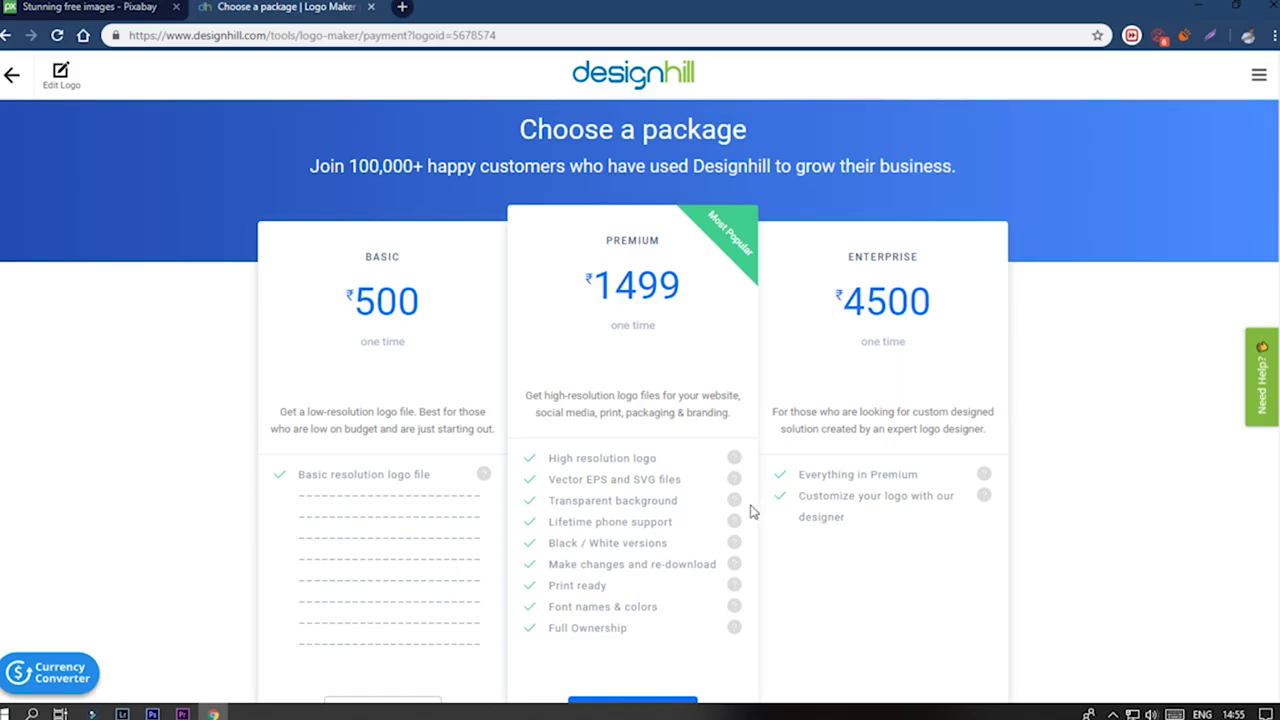
scroll(1028, 476, down, 3)
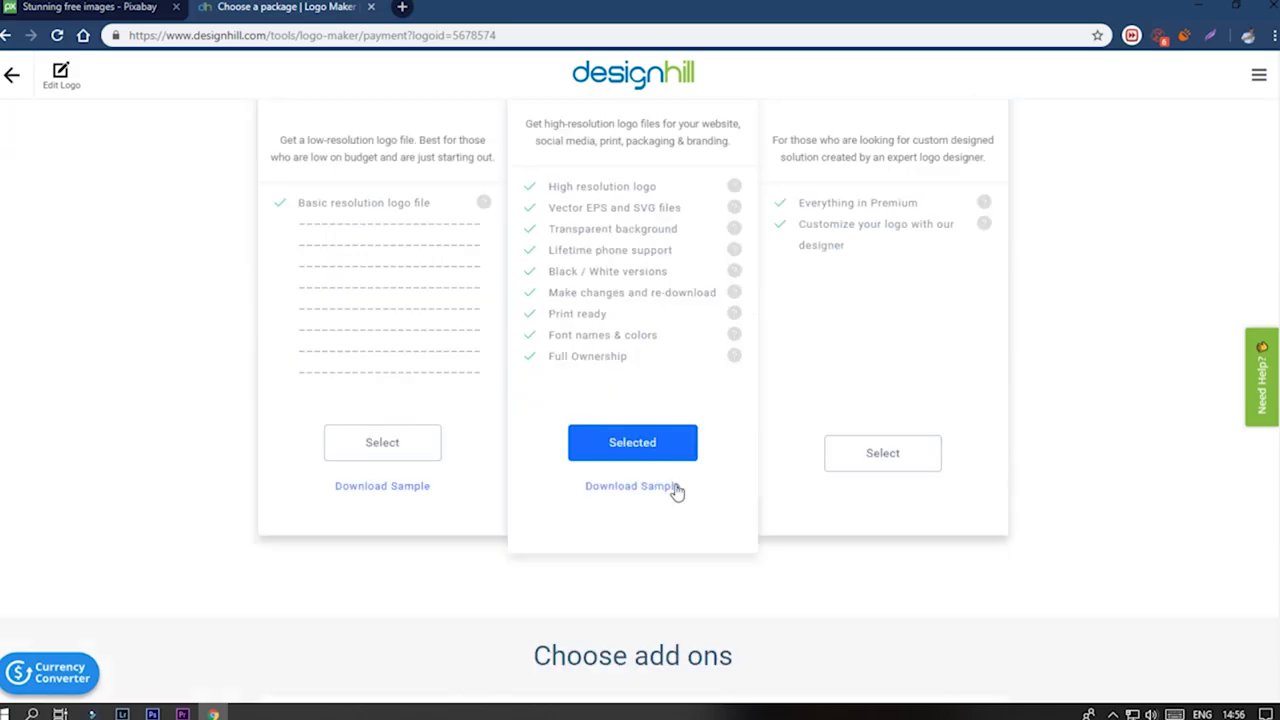
scroll(571, 586, down, 3)
scroll(700, 477, up, 8)
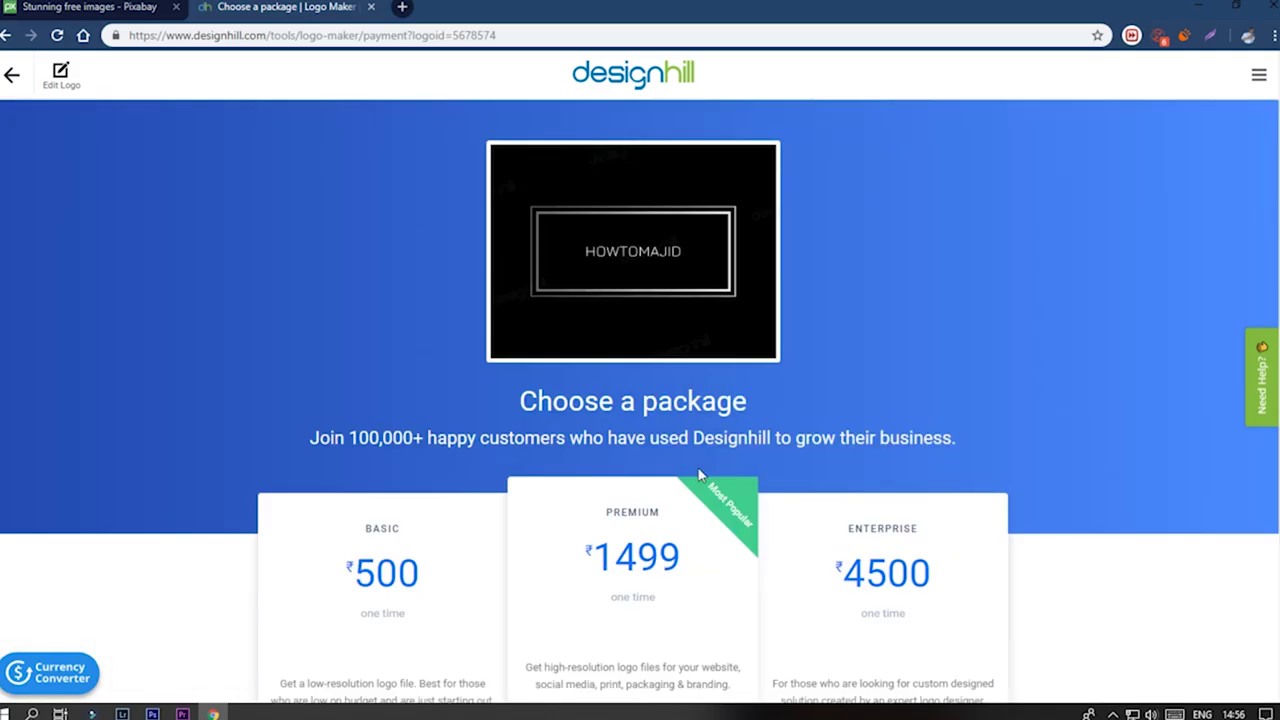